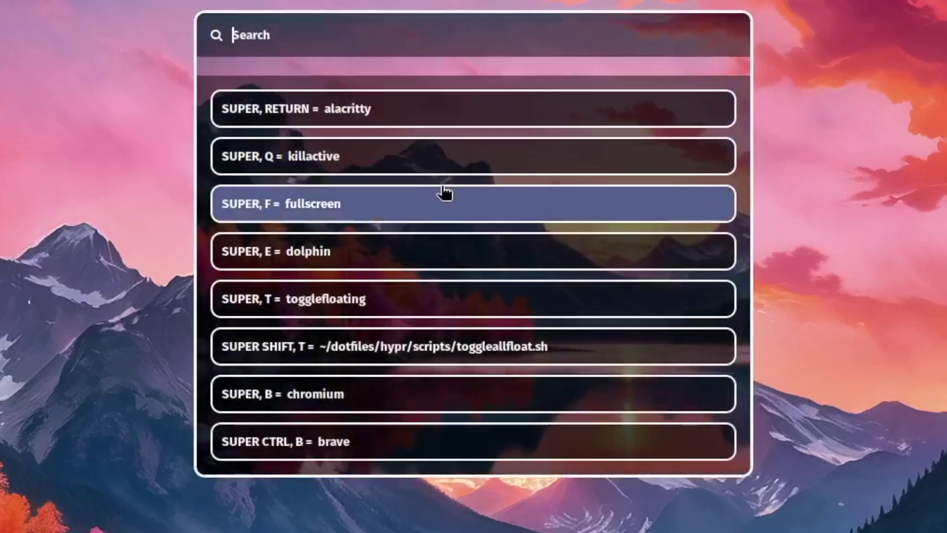
Page through the keybinding list, then switch the status bar to Polybar with Super+B.
key("Down")
key("Down")
key("Down")
key("Down")
key("Down")
key("Down")
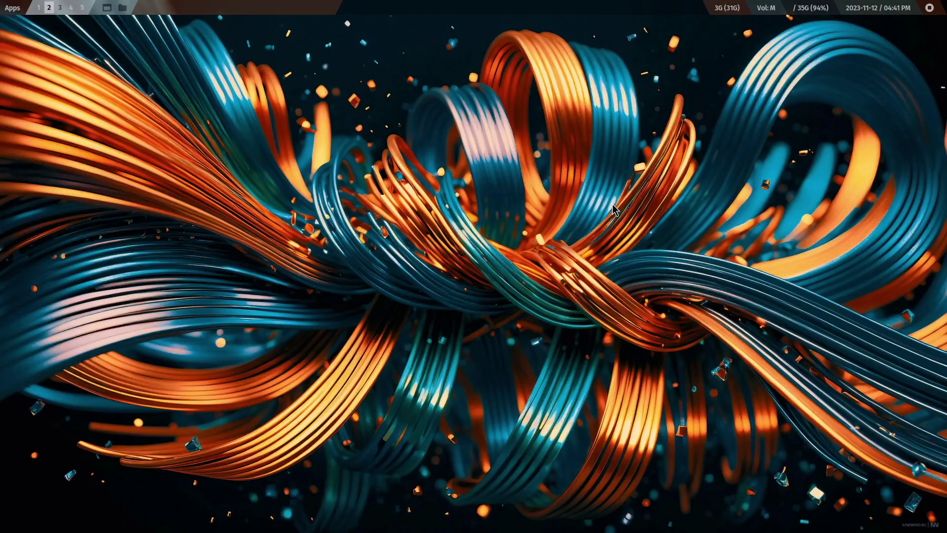
key("super+b")
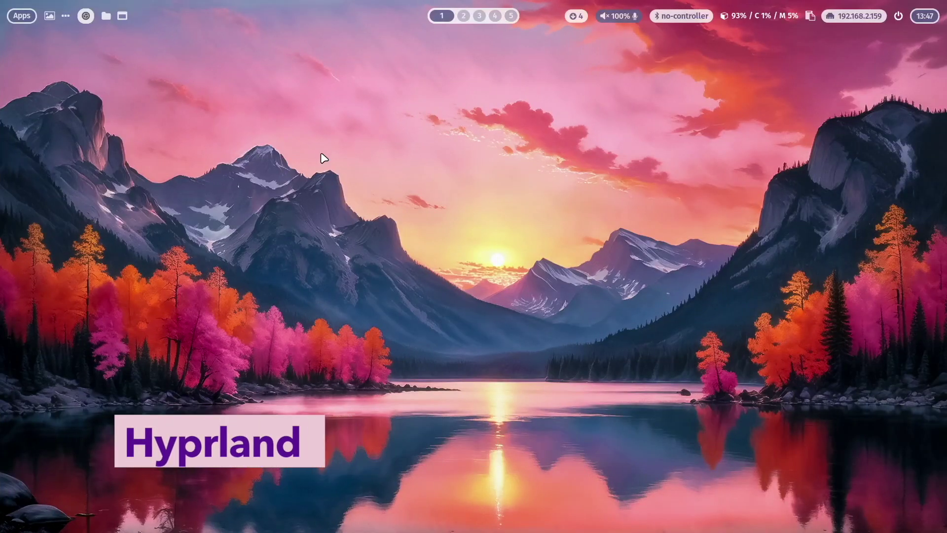
right_click(26, 16)
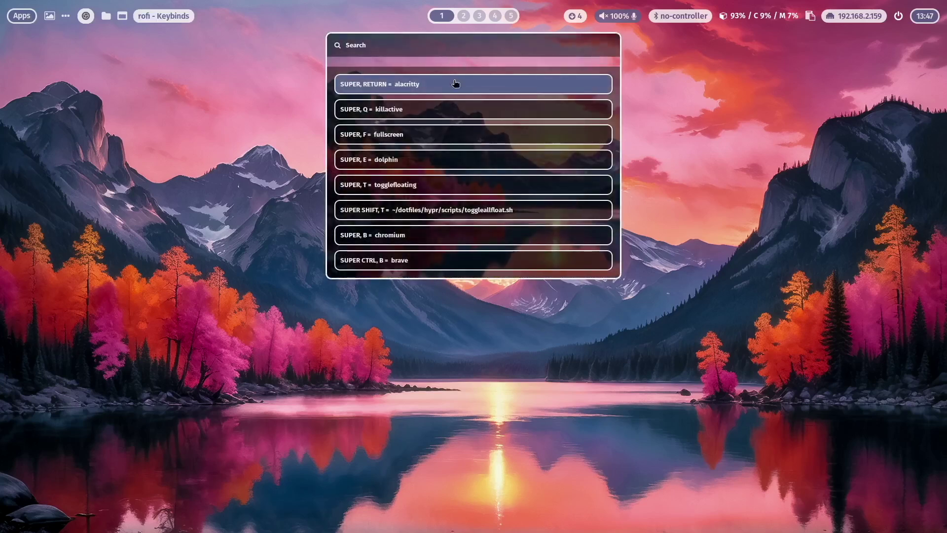
key("Down")
key("Down")
key("Down")
key("Down")
key("Down")
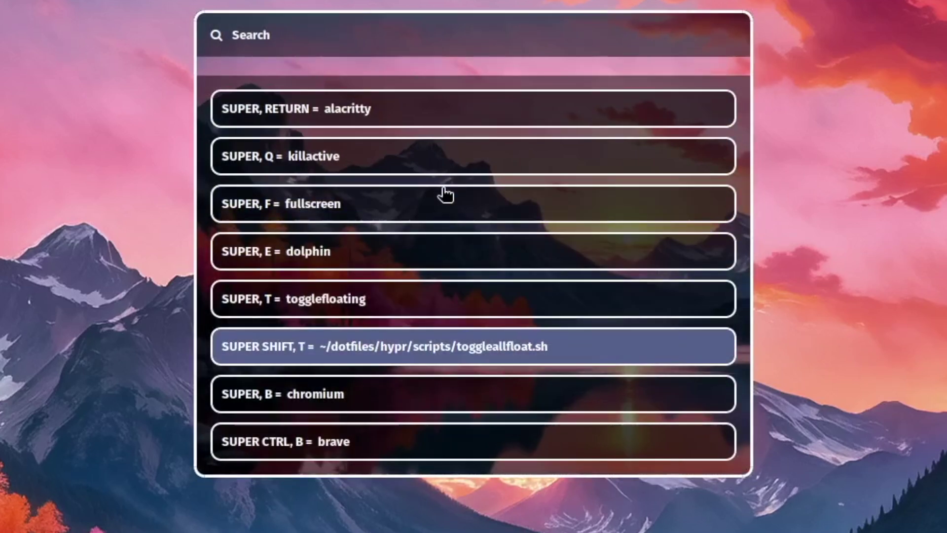
key("Down")
key("Down")
key("Down")
key("Down")
key("Down")
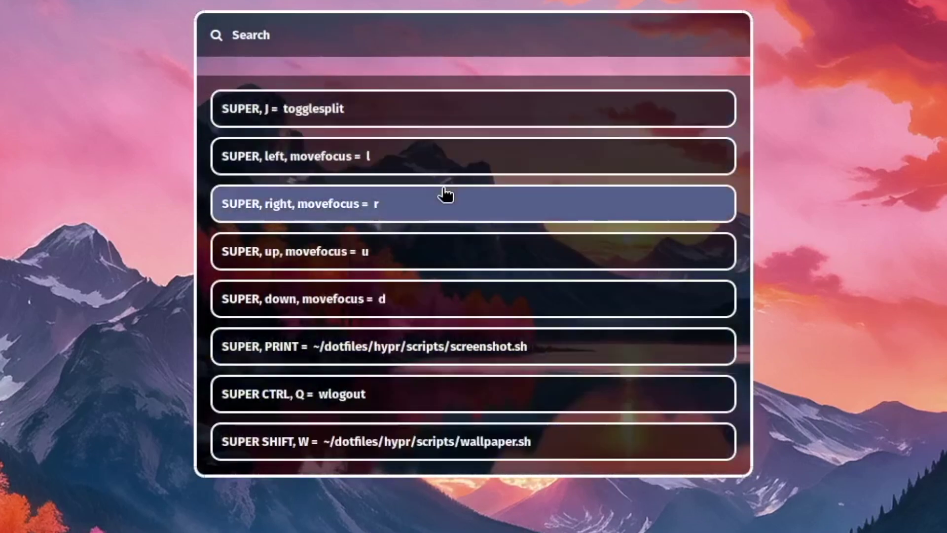
key("Escape")
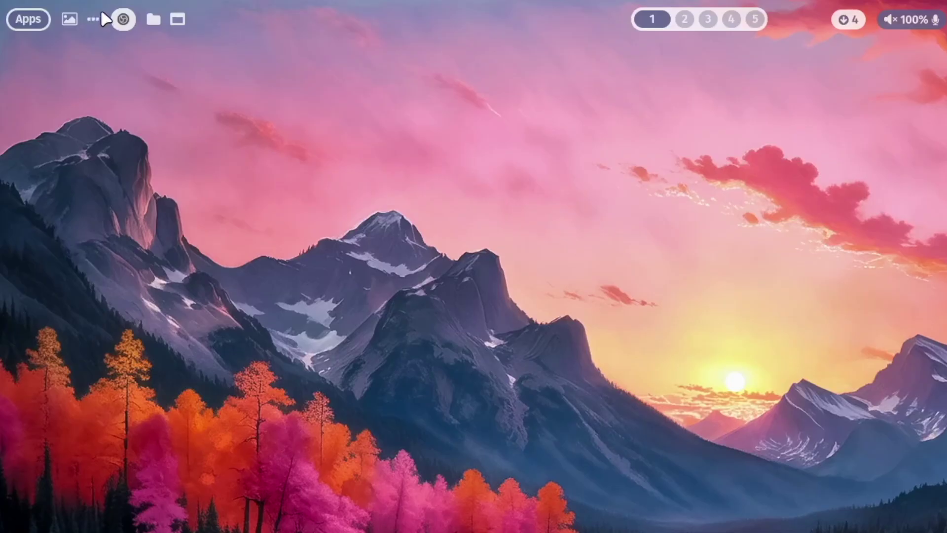
Apply the ML4W Dark, ML4W Blur Light, ML4W Blur Dark, then ML4W Blur Colored bar themes.
left_click(94, 21)
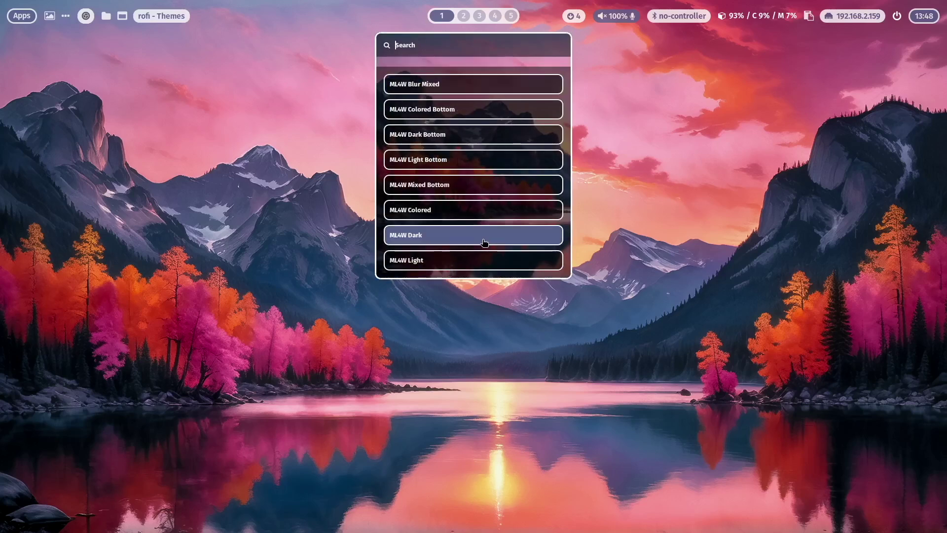
left_click(486, 238)
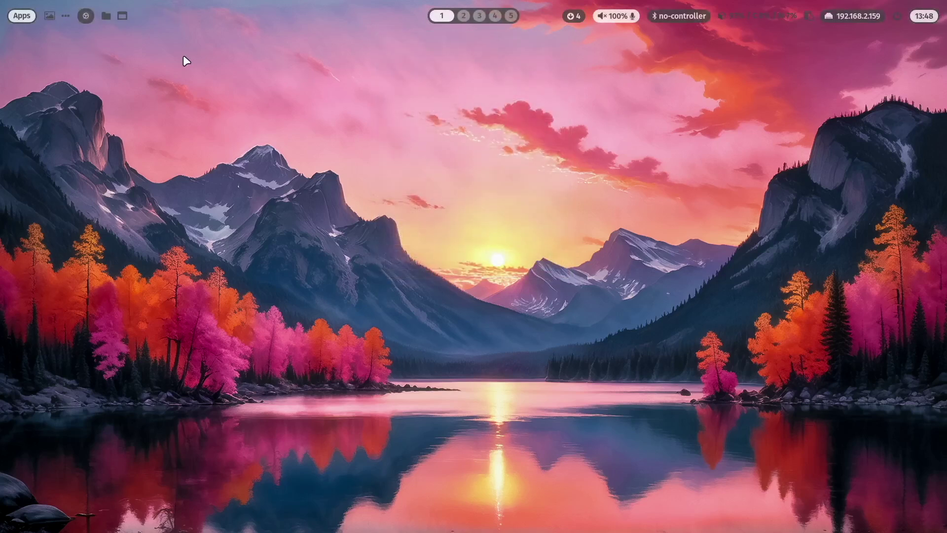
left_click(66, 15)
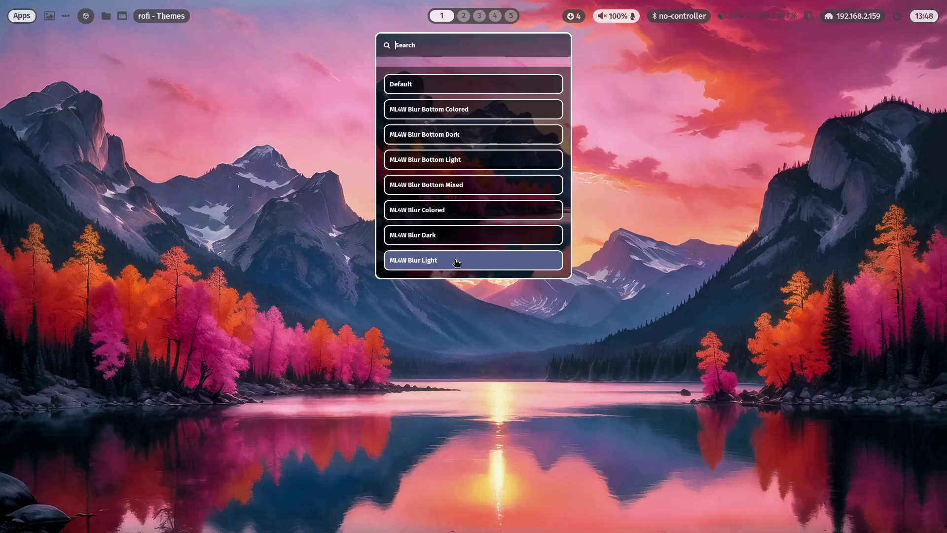
left_click(447, 383)
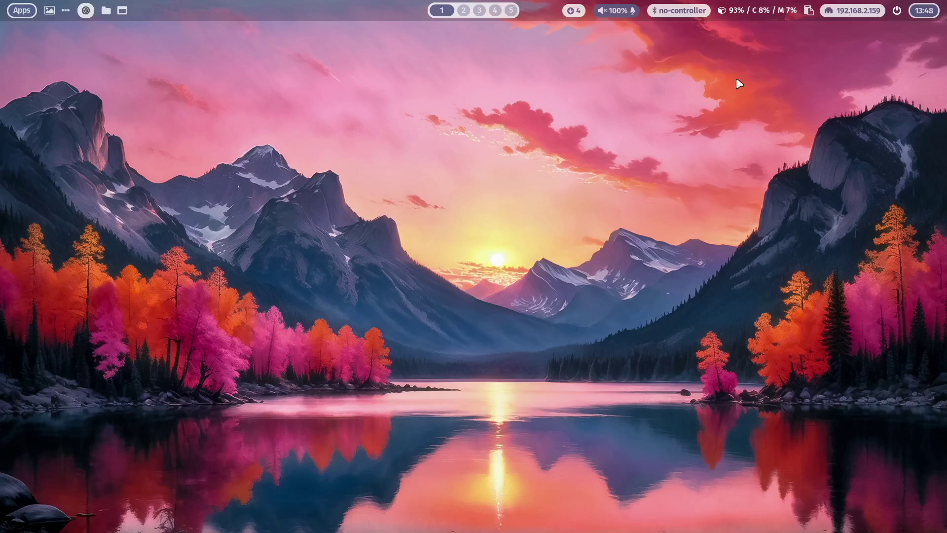
left_click(68, 10)
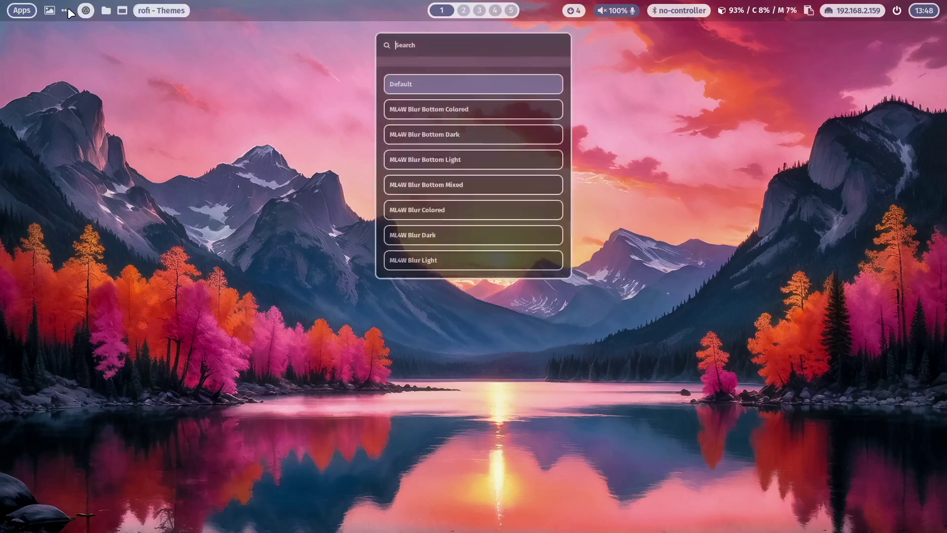
left_click(466, 240)
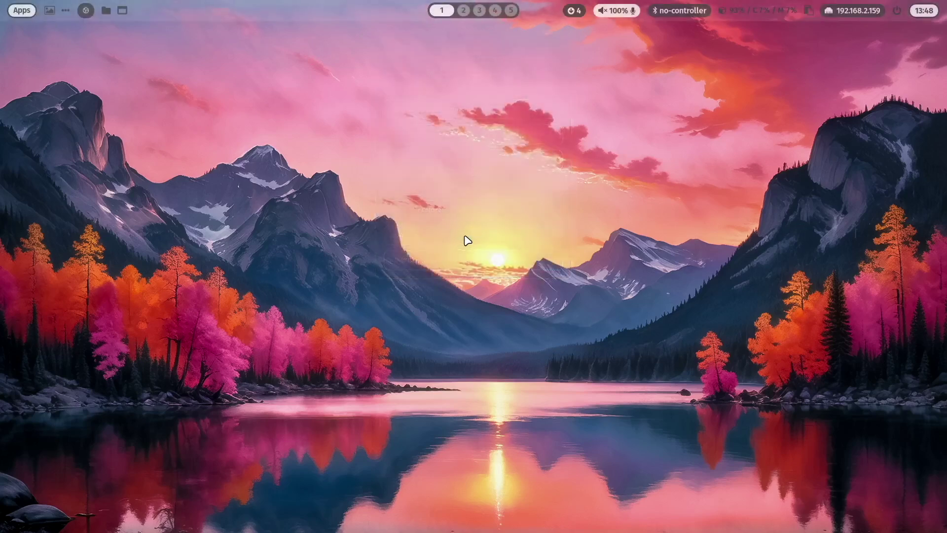
left_click(64, 10)
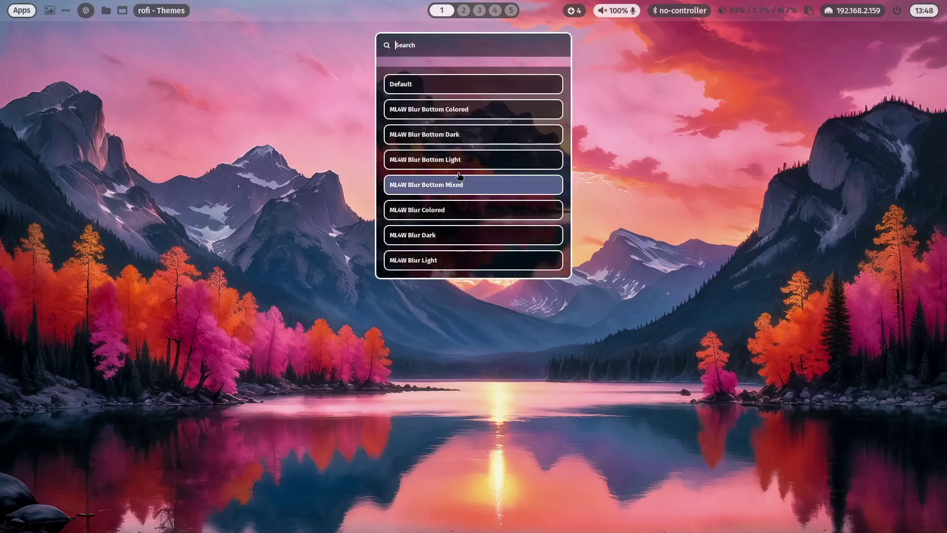
left_click(467, 211)
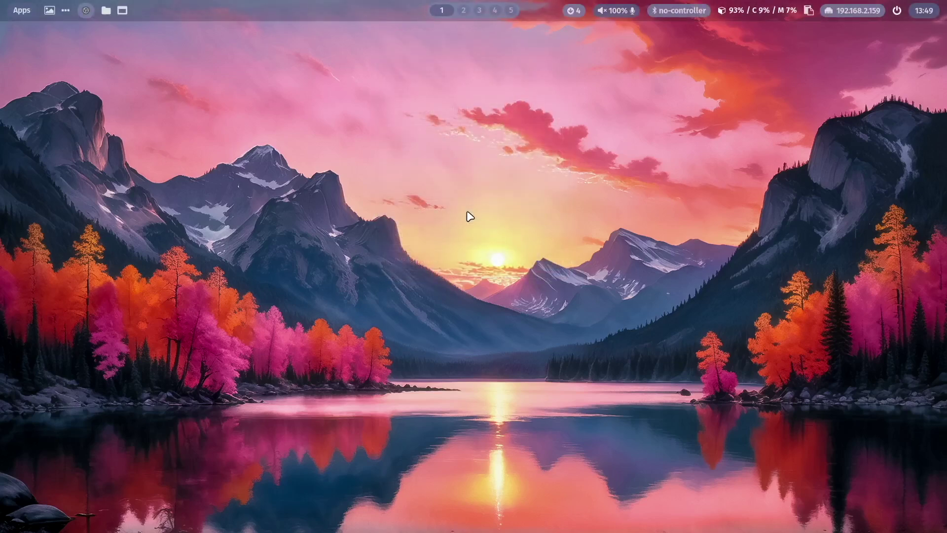
Load two random wallpapers with Super+Shift+W, then reapply the ML4W Blur Light bar theme.
key("super+shift+w")
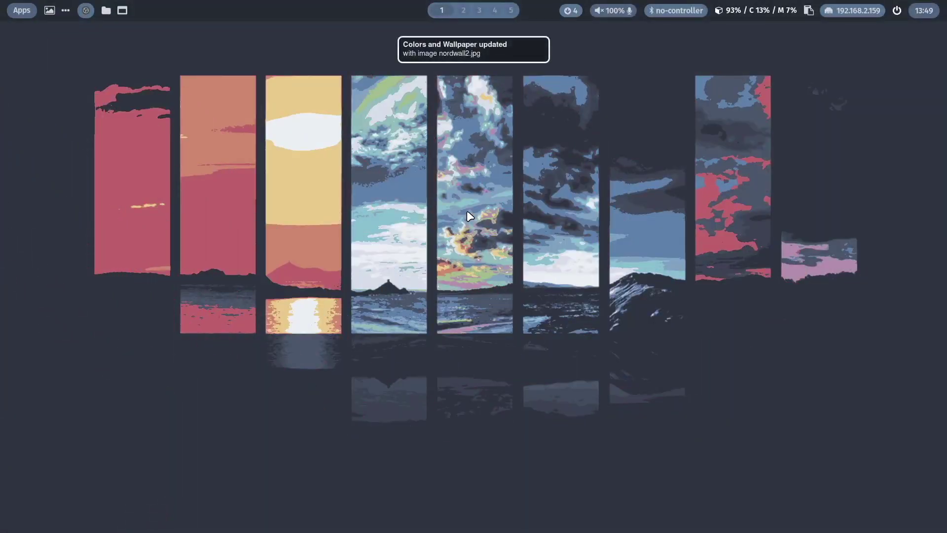
key("super+shift+w")
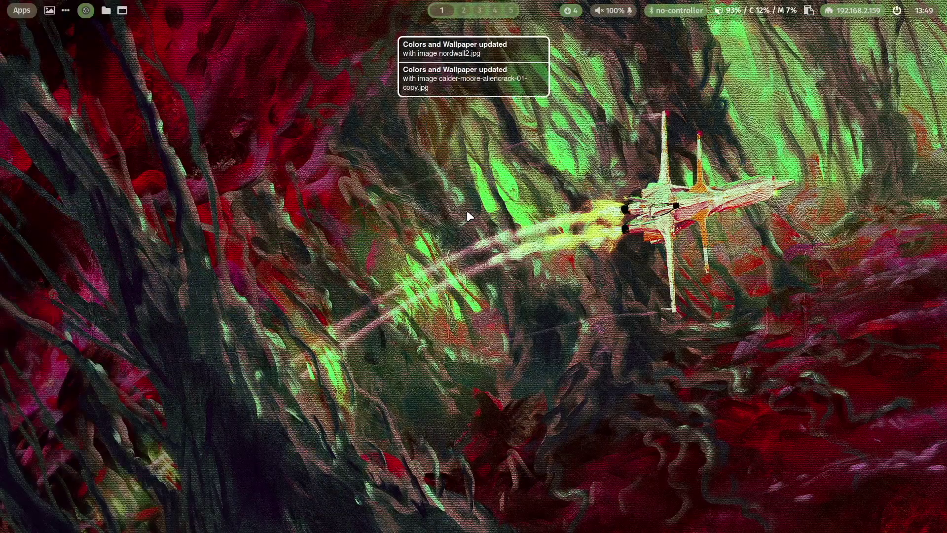
left_click(68, 9)
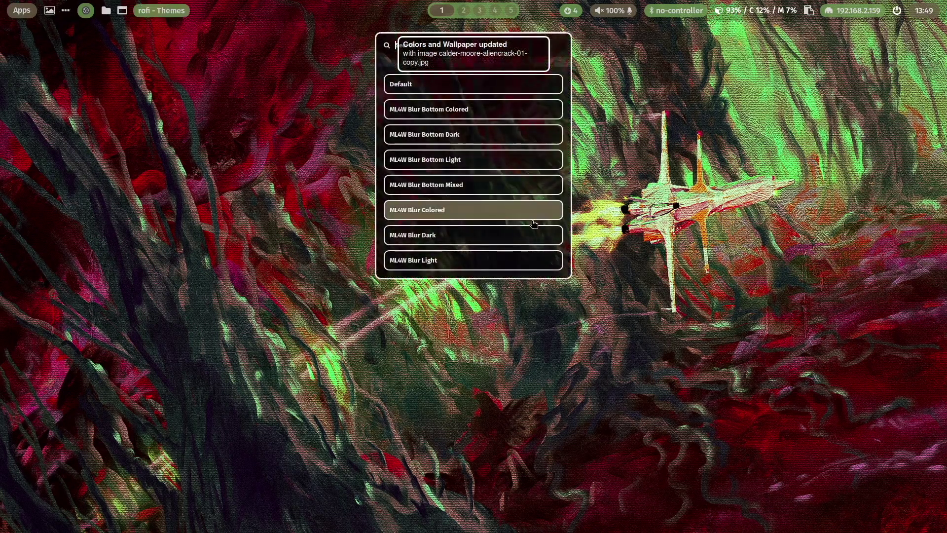
left_click(505, 256)
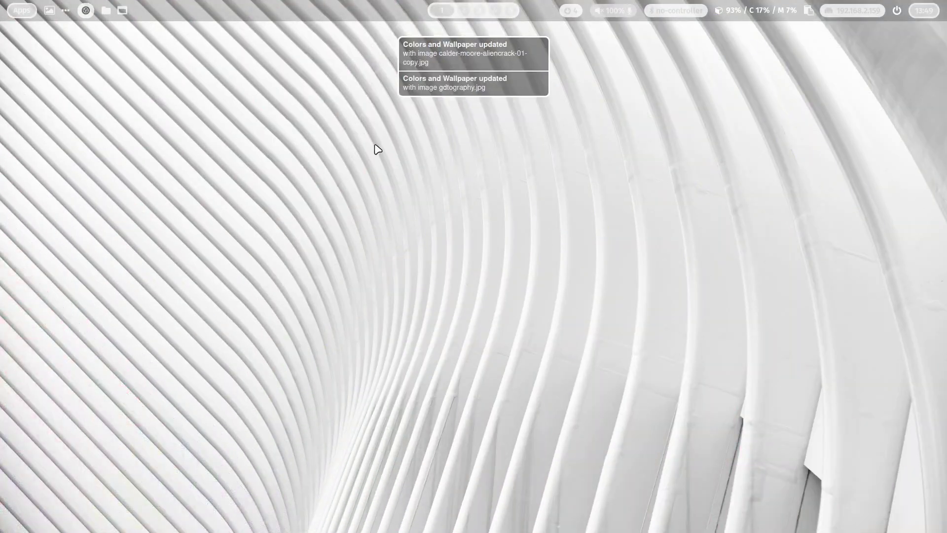
left_click(66, 10)
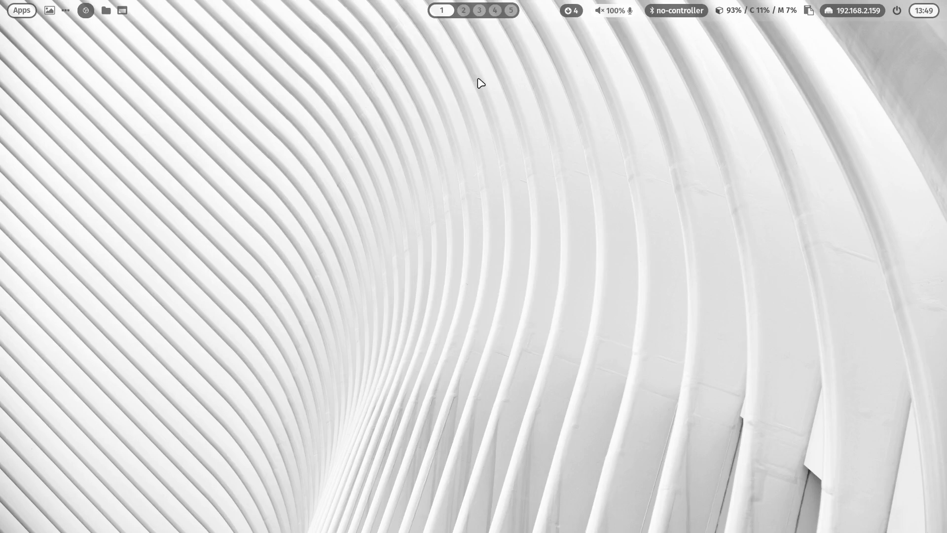
Try the ML4W Blur Bottom Dark bar, then return to the ML4W Blur Light top bar.
left_click(65, 10)
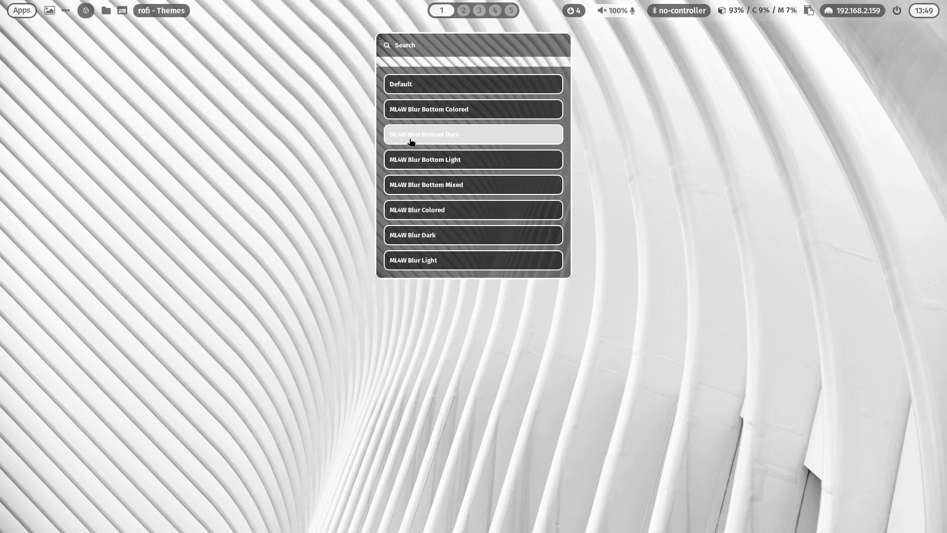
left_click(456, 141)
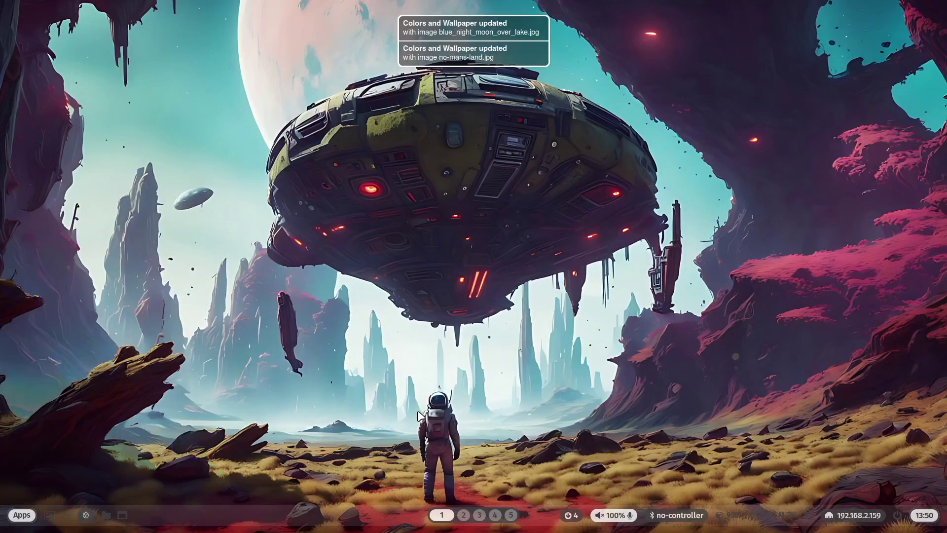
left_click(65, 516)
left_click(450, 262)
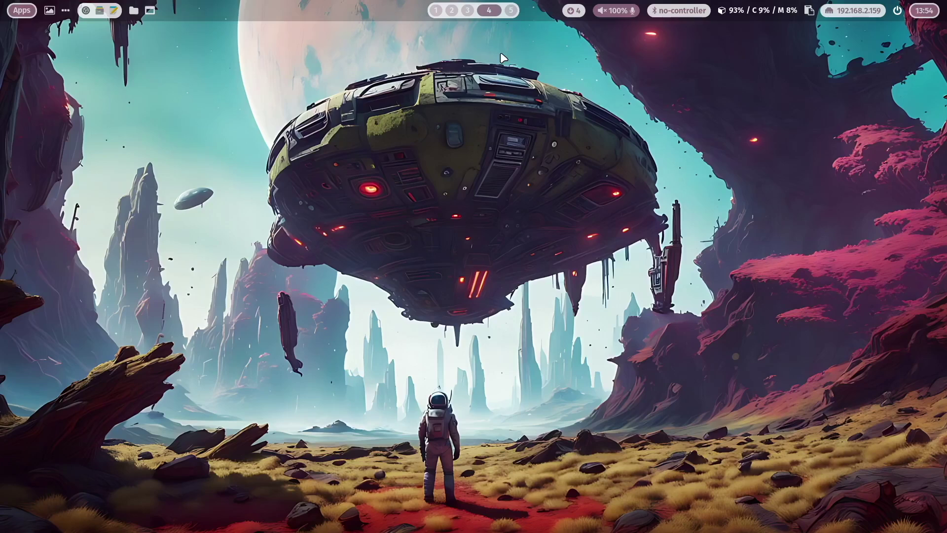
key("super+7")
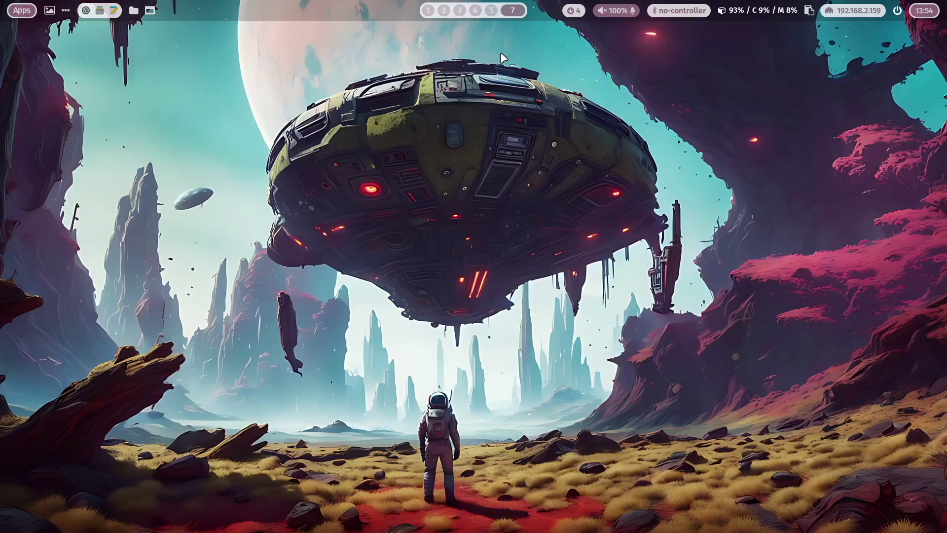
key("super+Return")
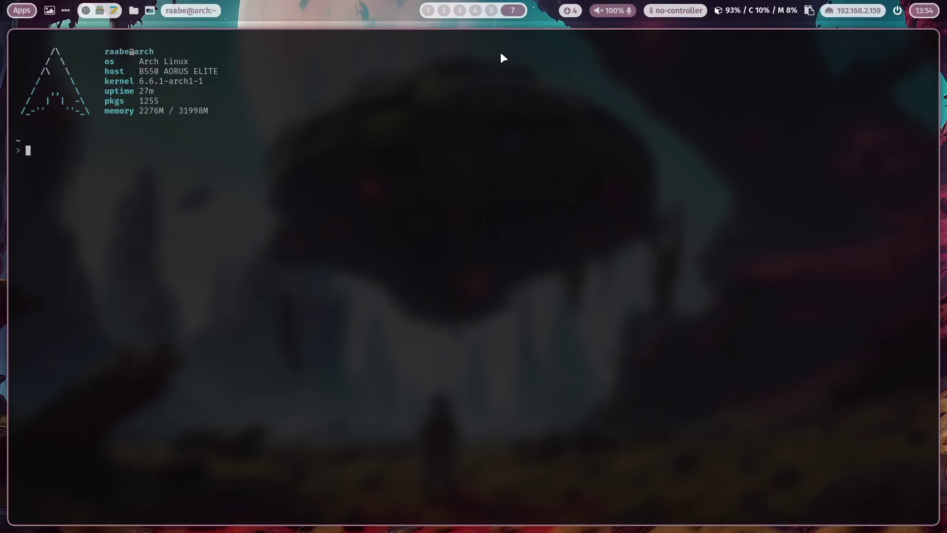
key("super+q")
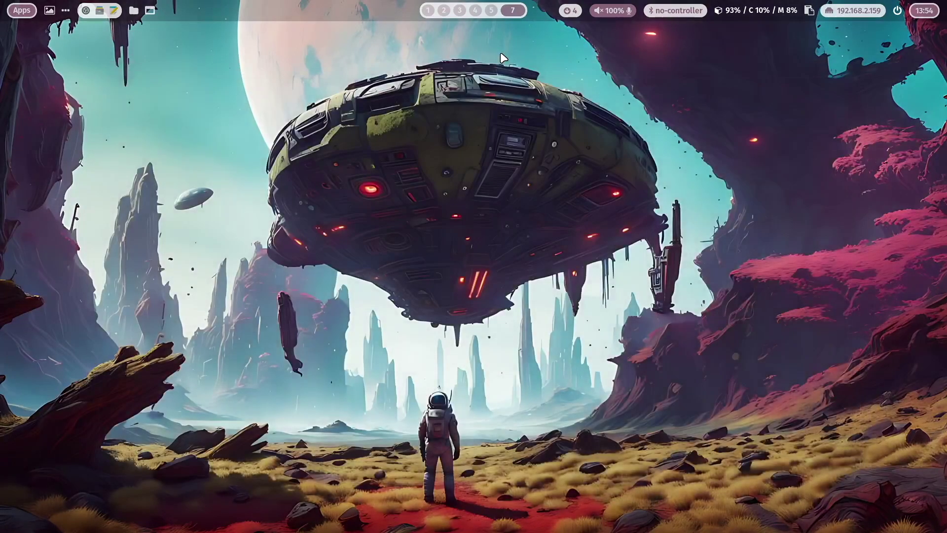
key("super+e")
key("super+2")
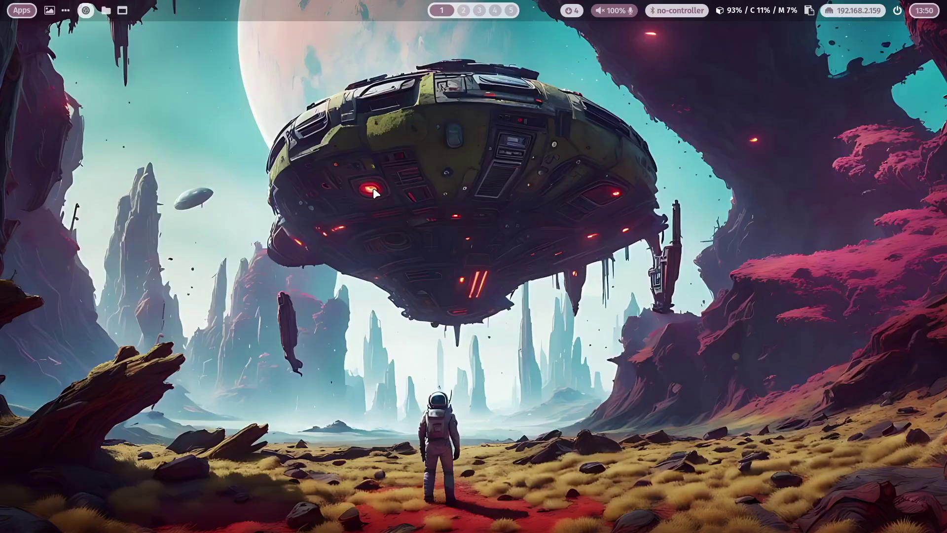
In the file manager, browse dotfiles/hypr, view its scripts folder, then open hypr/conf.
left_click(107, 14)
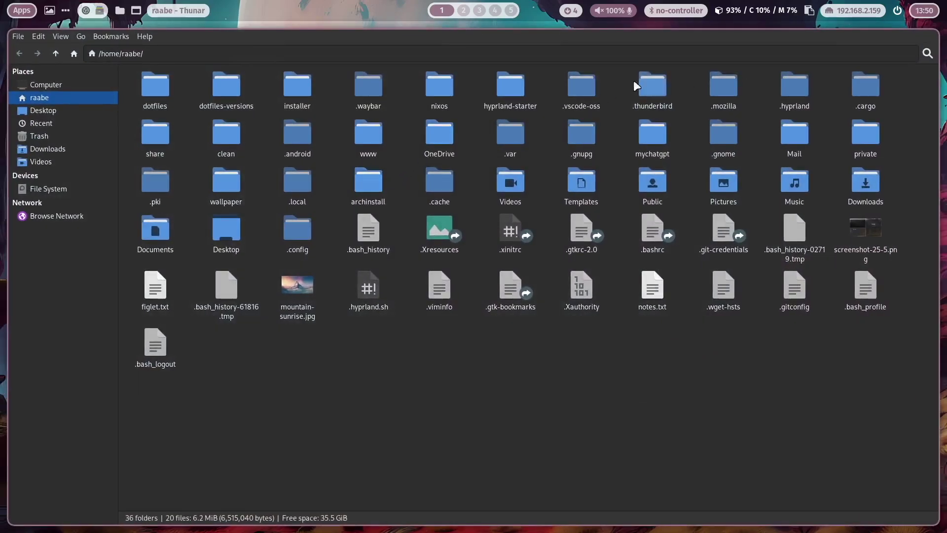
double_click(154, 87)
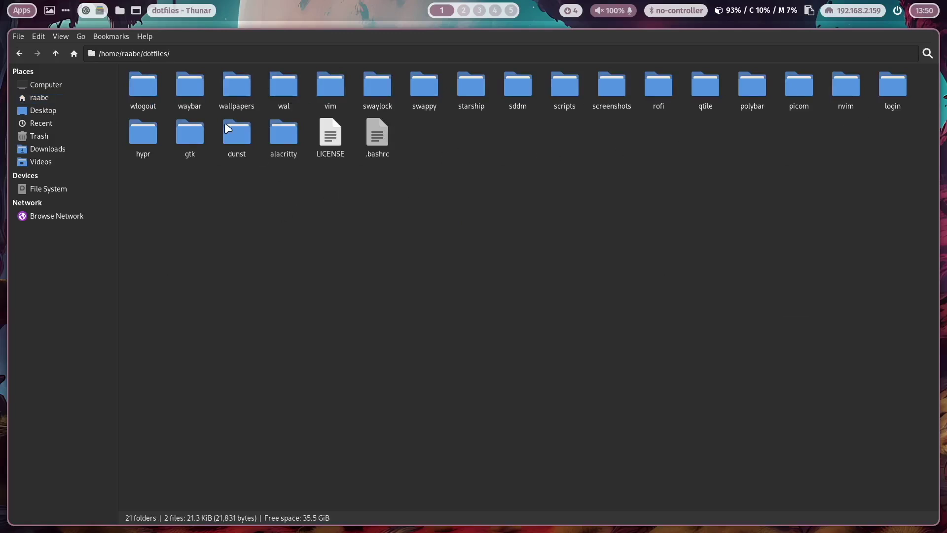
double_click(150, 133)
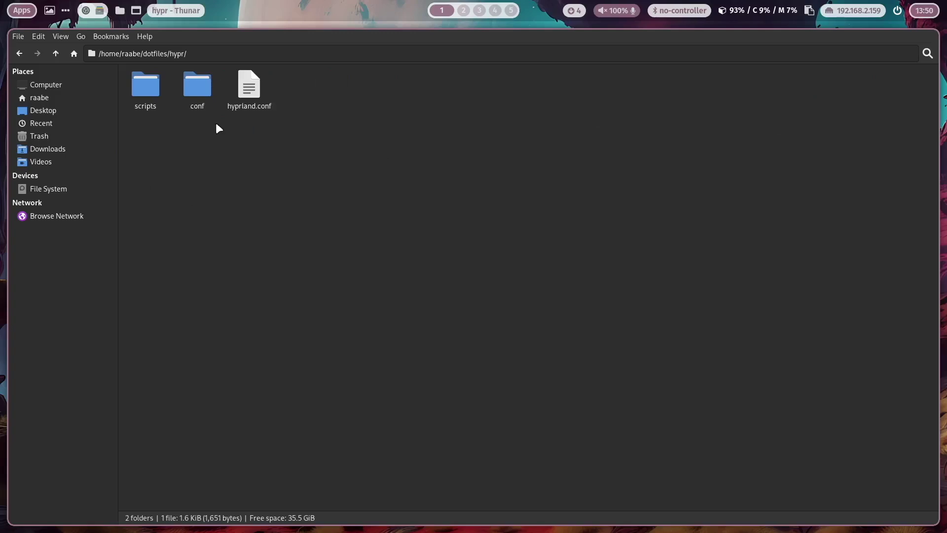
double_click(143, 83)
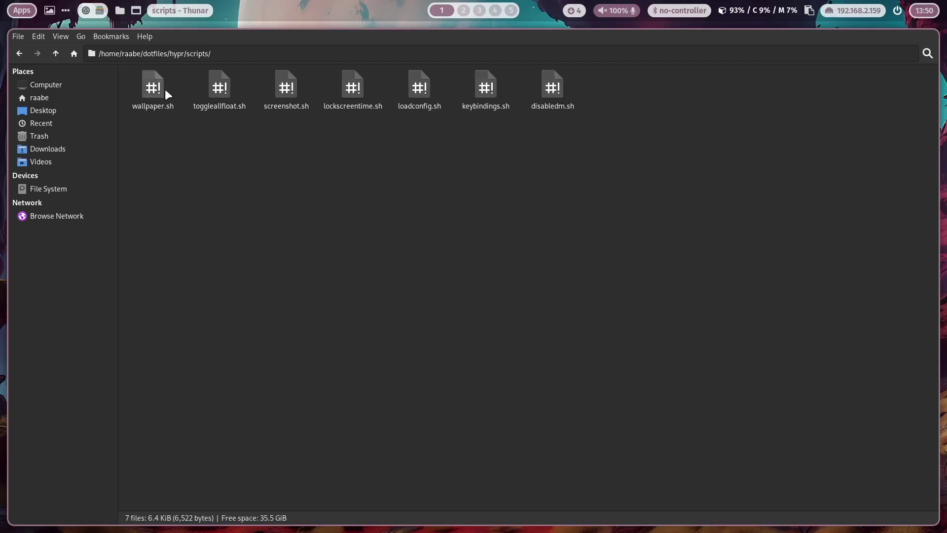
left_click(55, 53)
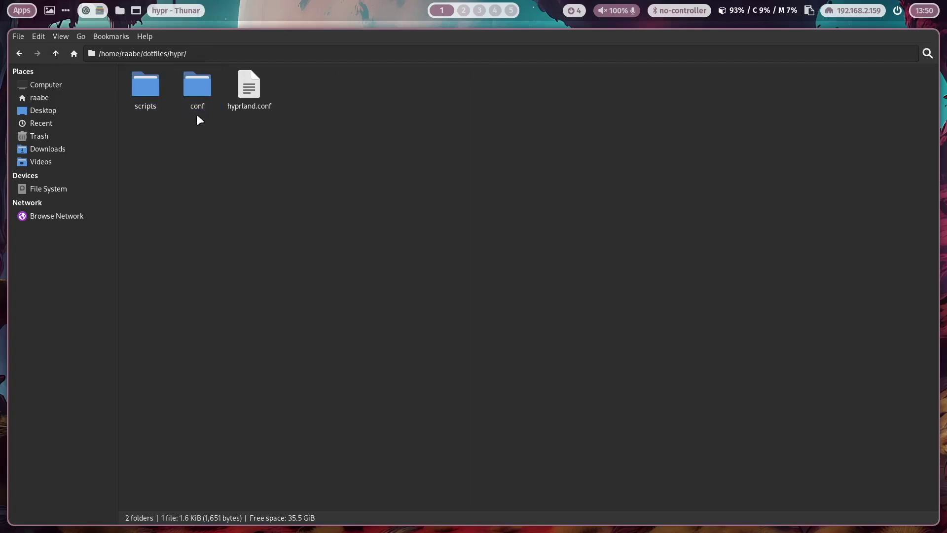
double_click(203, 84)
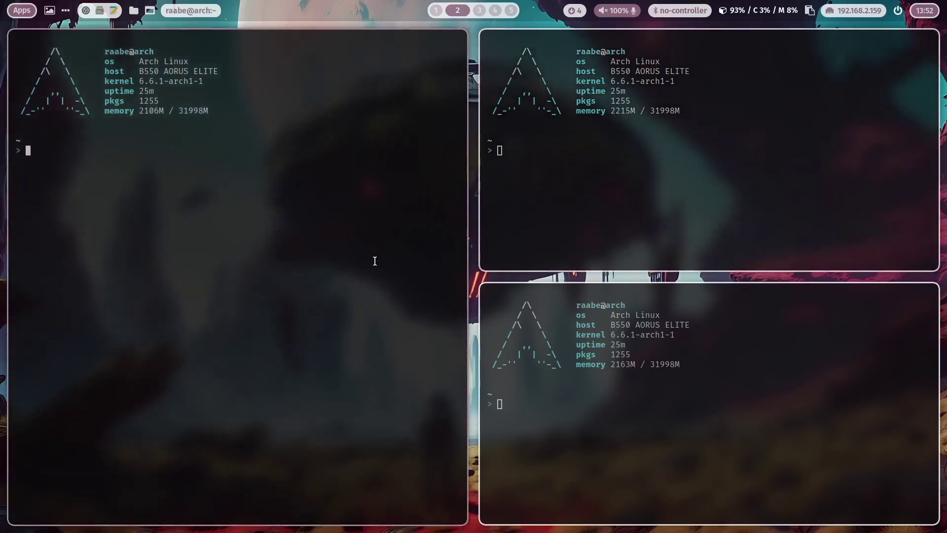
Float all three terminals with Super+V and drag two of them to new positions.
key("super+v")
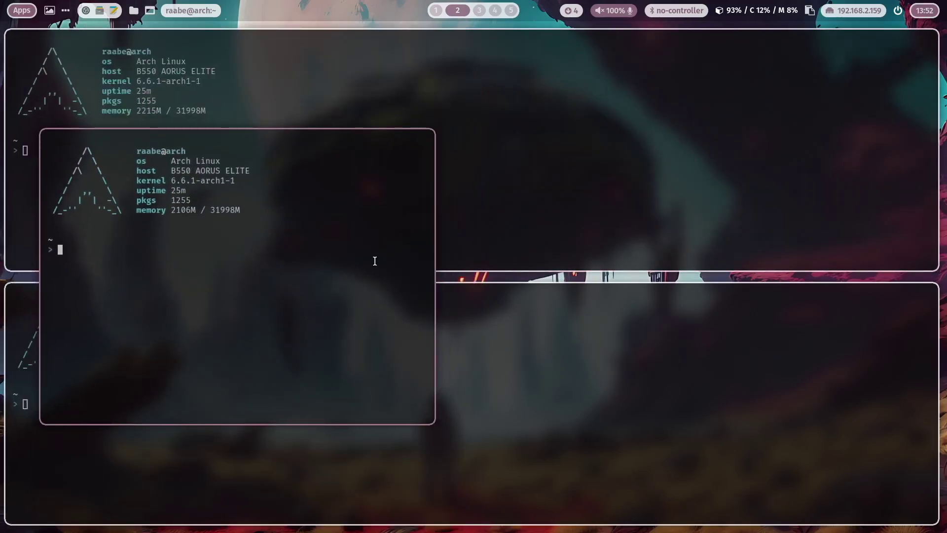
key("super+v")
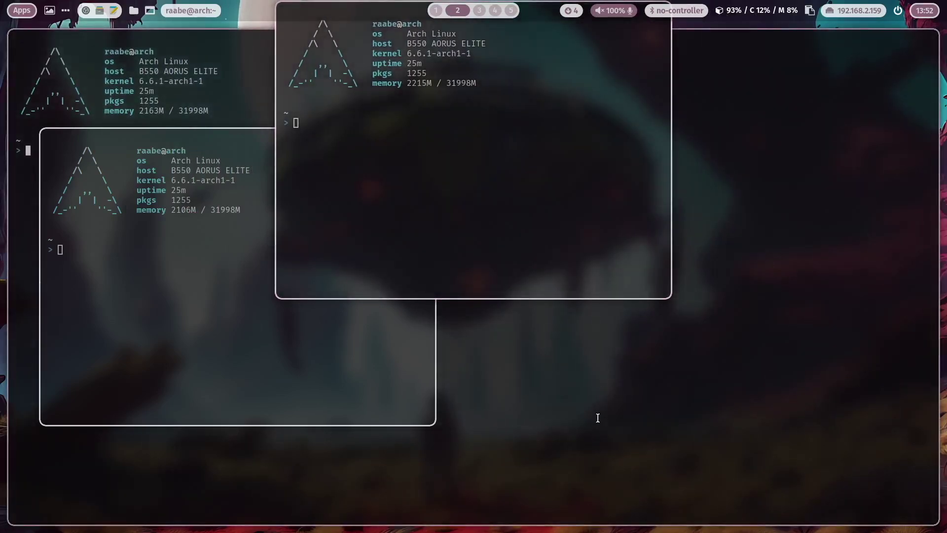
key("super+v")
left_click_drag(404, 327, 591, 403)
left_click_drag(411, 182, 401, 217)
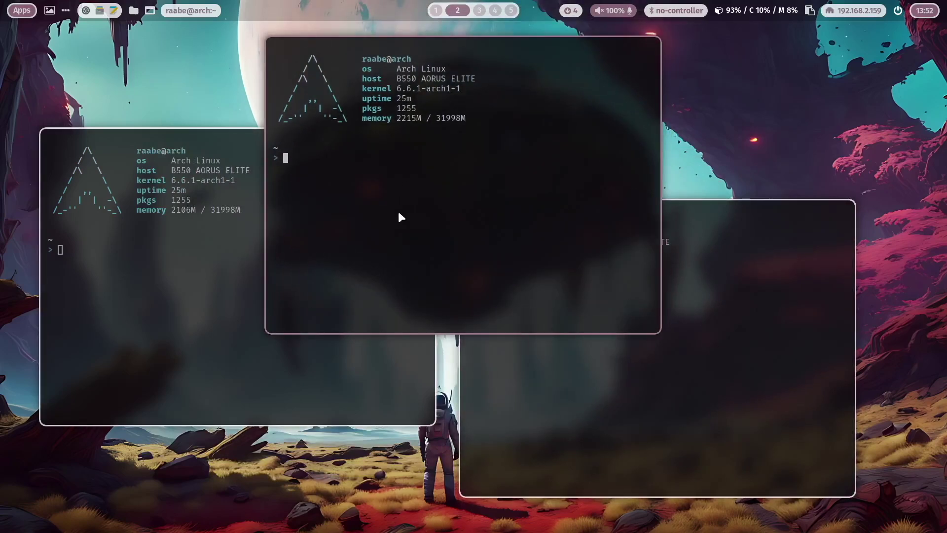
Re-tile the terminals, float them again to reposition two, then tile them back.
key("super+shift+t")
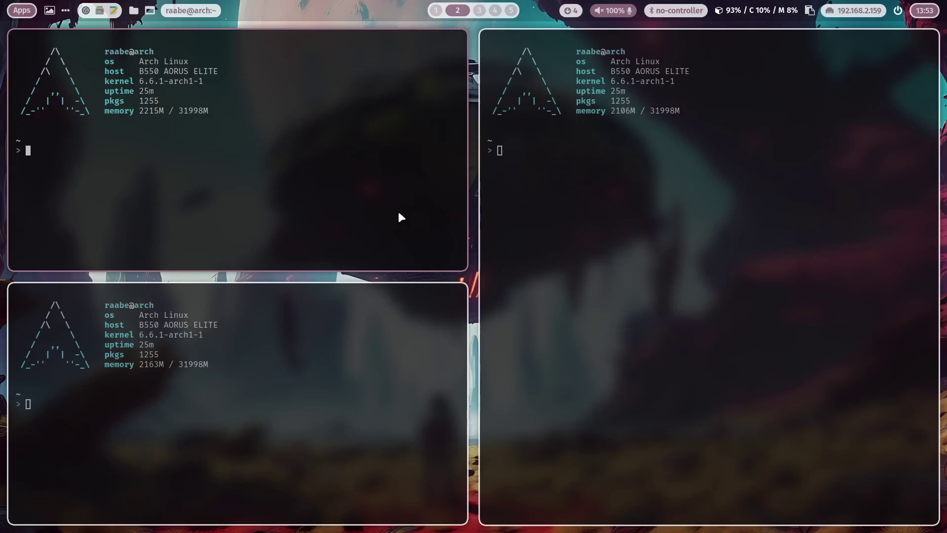
key("super+j")
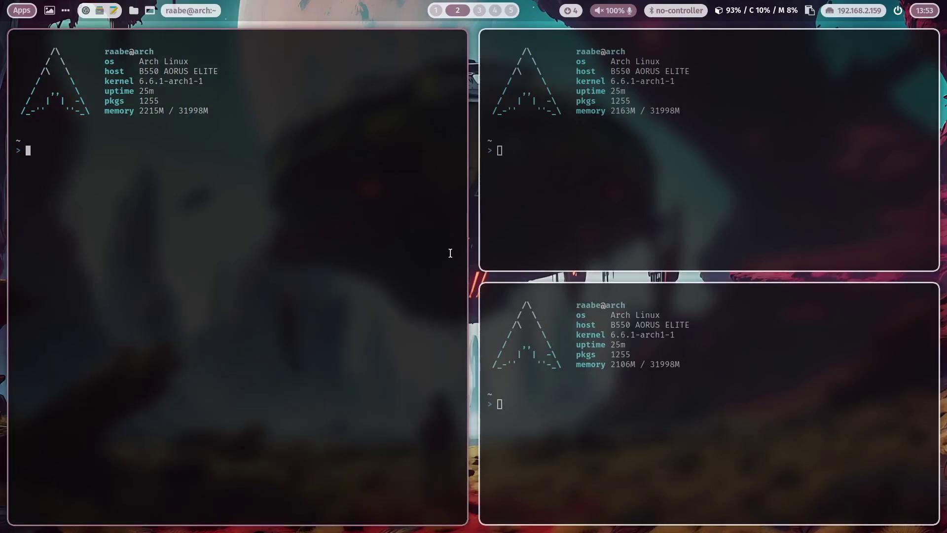
key("super+shift+t")
left_click_drag(789, 224, 514, 262)
left_click_drag(691, 465, 617, 401)
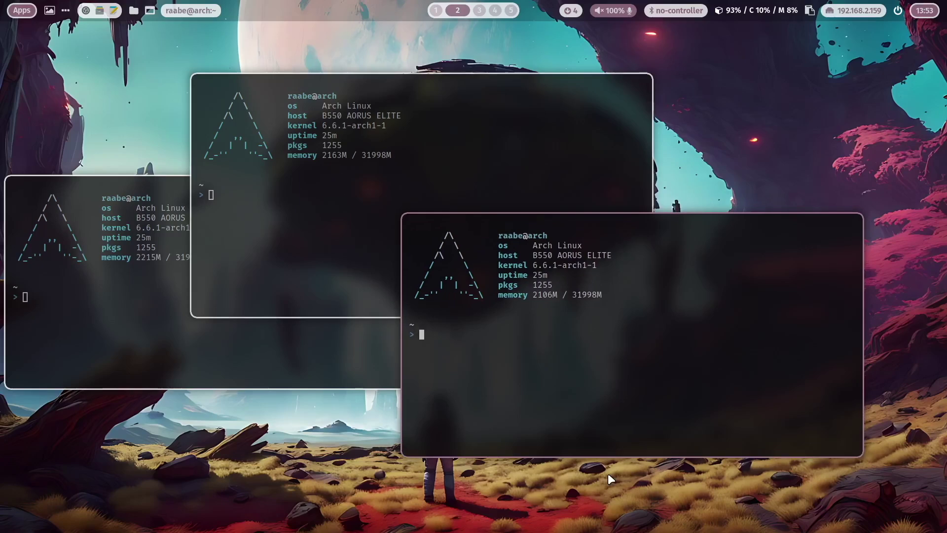
key("super+shift+t")
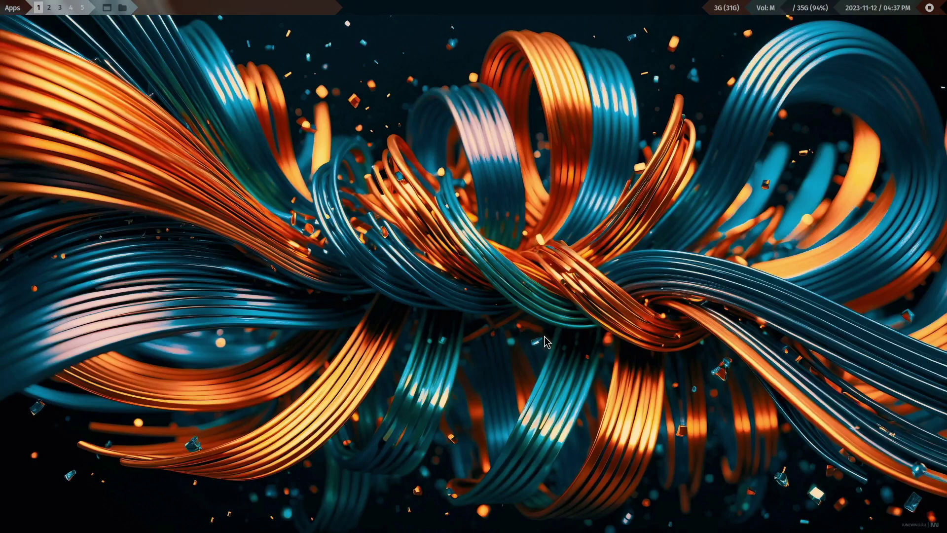
Launch Chromium and the file manager from the bar, then open a terminal on workspace 2.
left_click(108, 9)
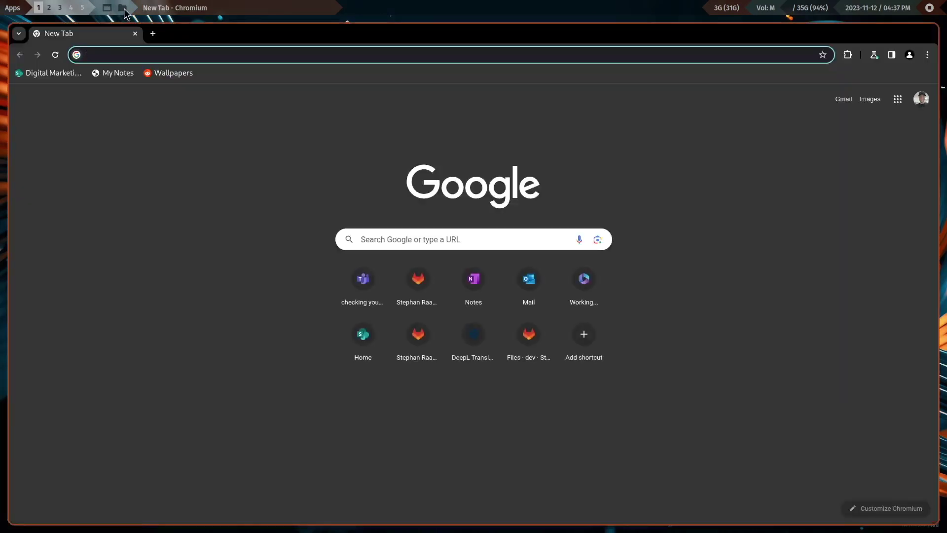
left_click(123, 9)
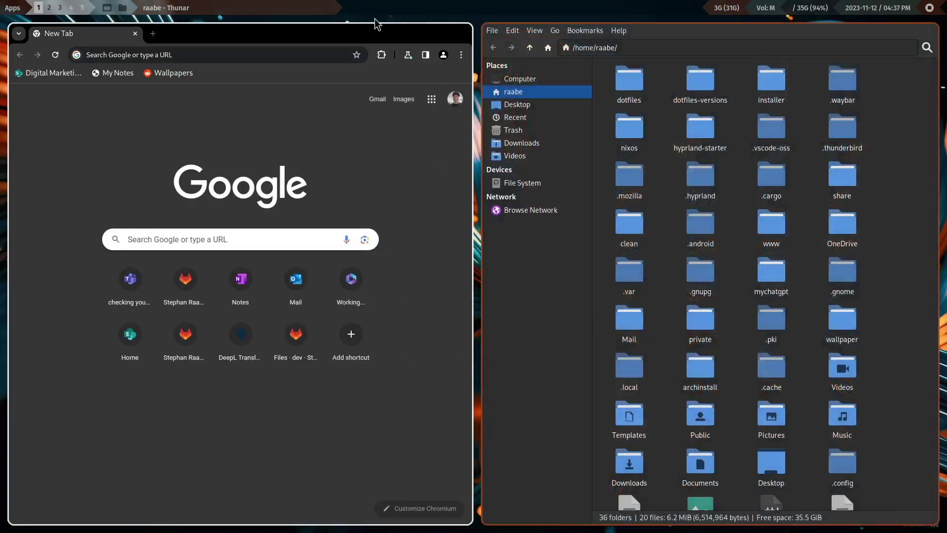
key("super+2")
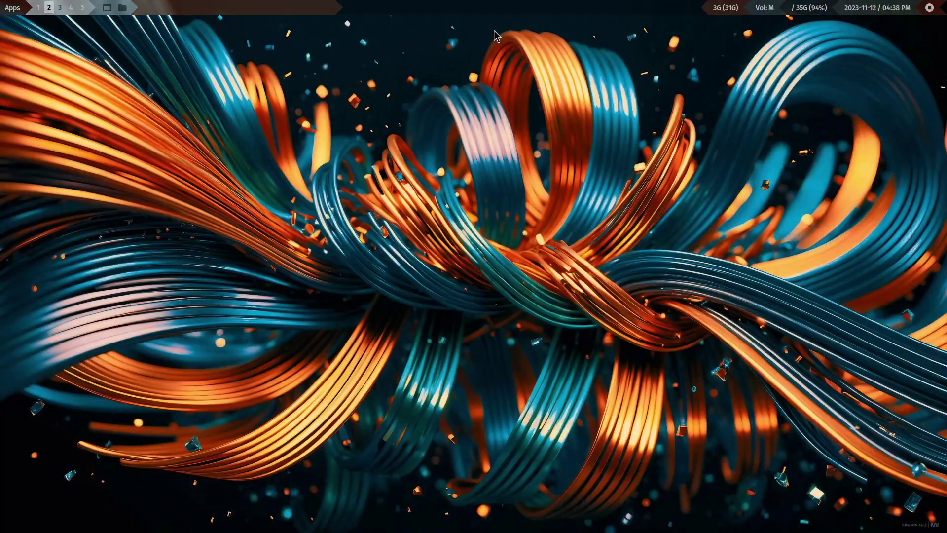
key("super+Return")
key("super+Return")
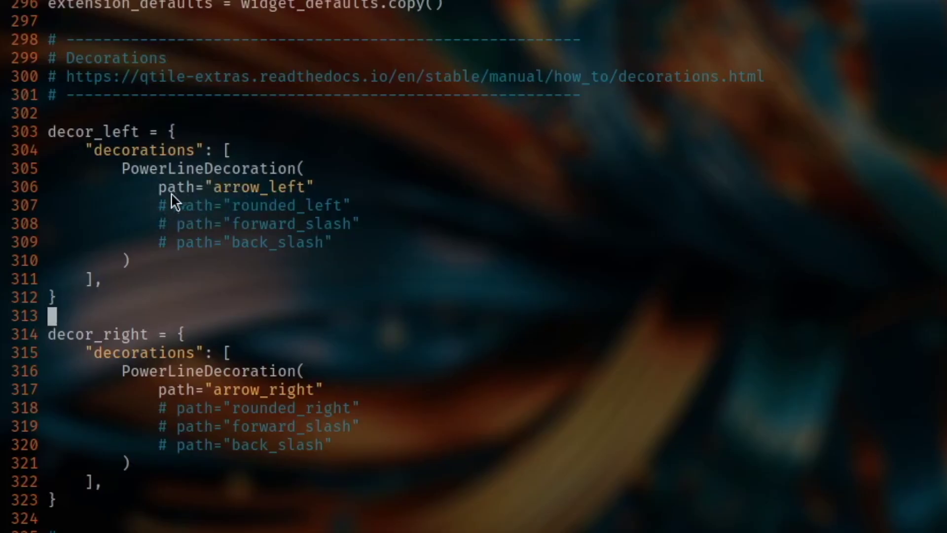
Comment out the arrow_left path, uncomment rounded_left in config.py, and save with :w.
left_click(97, 263)
type("i")
type("#")
key("Down")
key("BackSpace")
key("BackSpace")
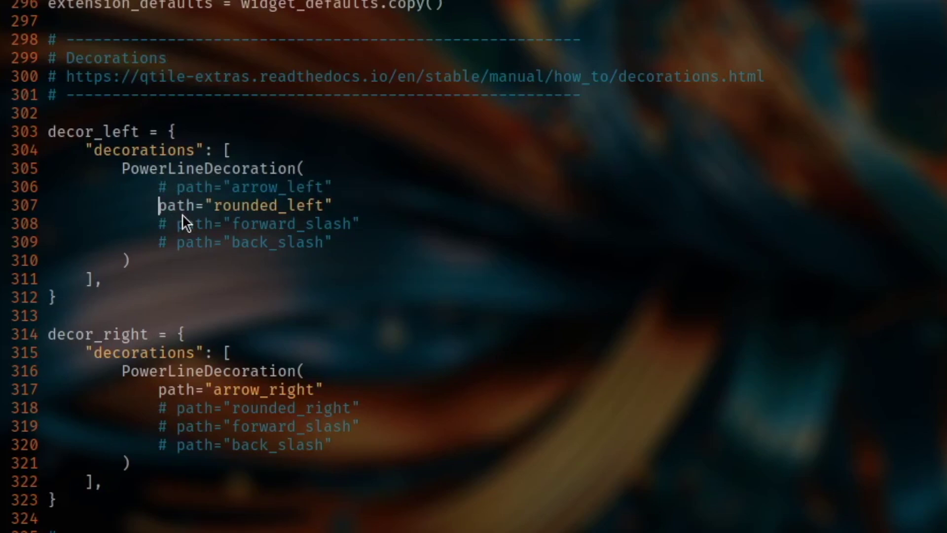
key("Escape")
type(":w")
key("Return")
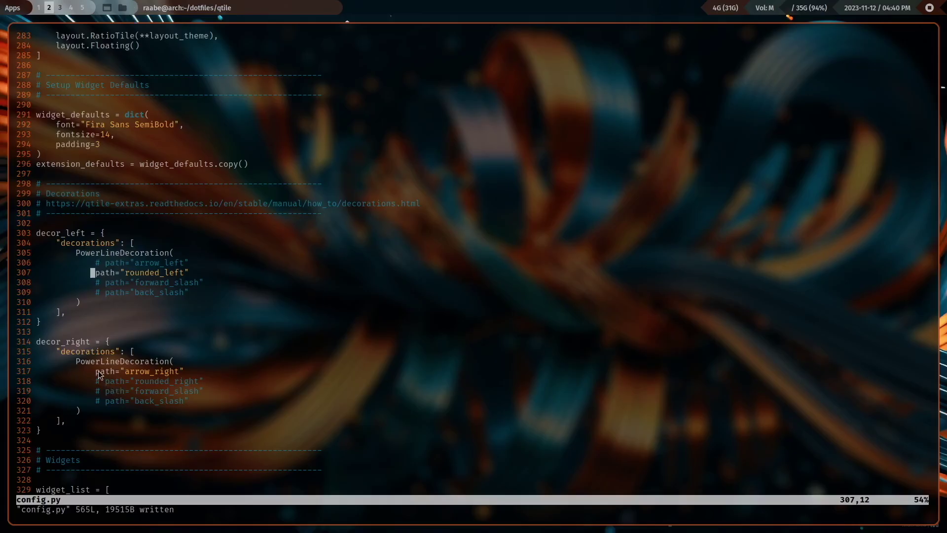
Switch decor_right from arrow_right to rounded_right and save config.py.
left_click(98, 372)
type("i#")
key("Down")
key("BackSpace")
key("BackSpace")
key("Escape")
type(":w")
key("Return")
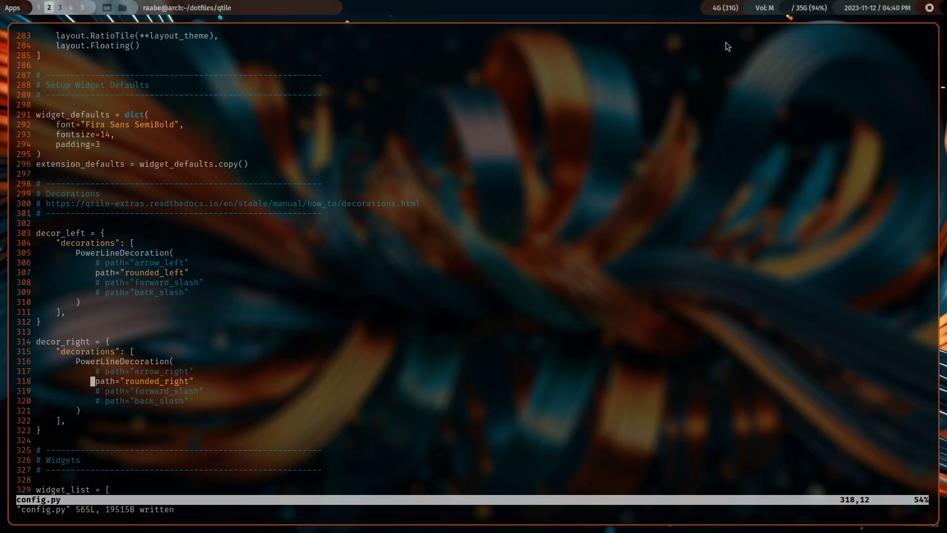
Switch decor_left from rounded_left to forward_slash, save, and reload Qtile with Super+Ctrl+R.
left_click(97, 276)
type("a")
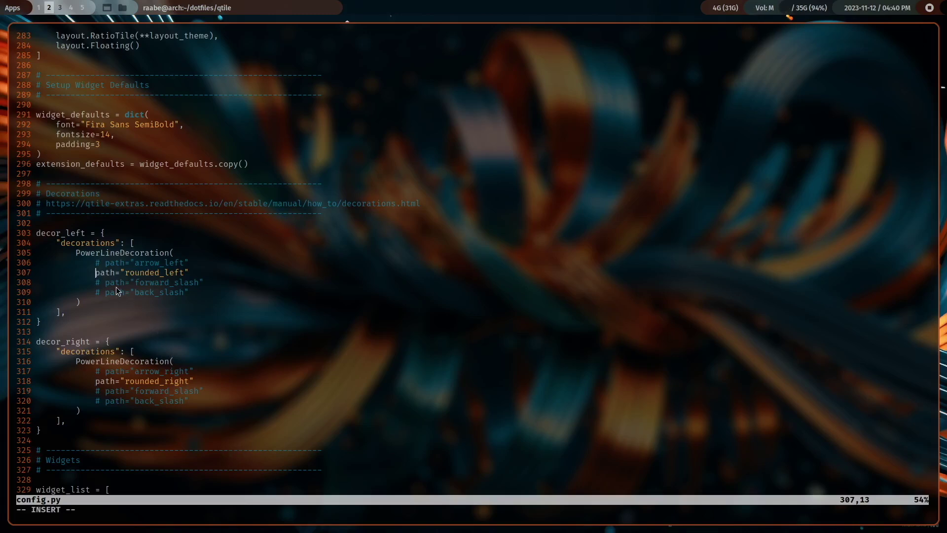
type("#")
key("Down")
key("BackSpace")
key("BackSpace")
key("Escape")
type(":w")
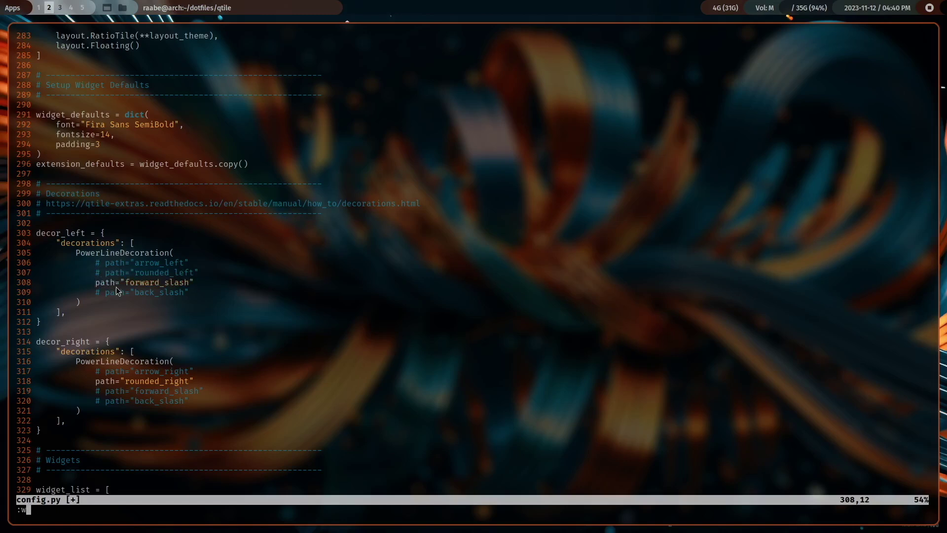
key("Return")
key("super+ctrl+r")
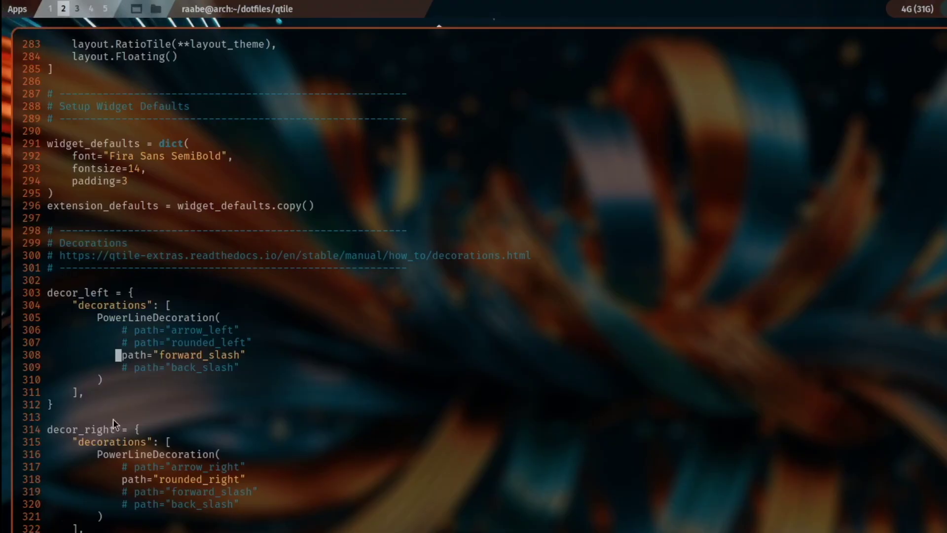
Switch decor_right from rounded_right to forward_slash and save config.py.
left_click(121, 482)
type("i")
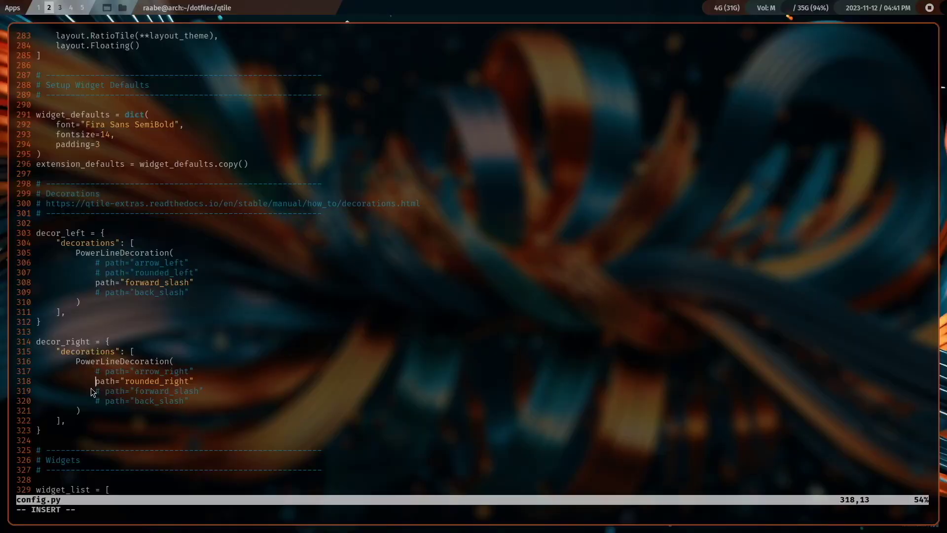
type("#")
key("Down")
key("BackSpace")
key("BackSpace")
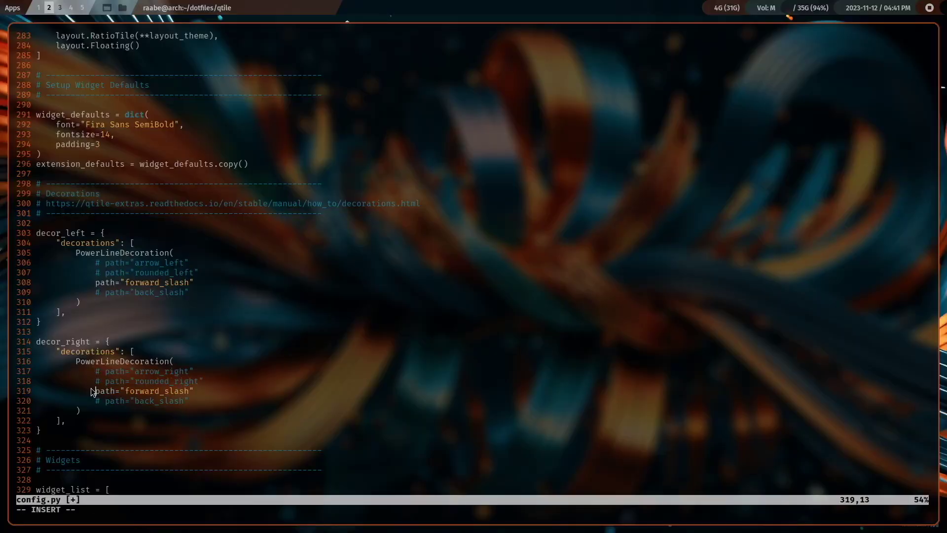
key("Escape")
type(":w")
key("Return")
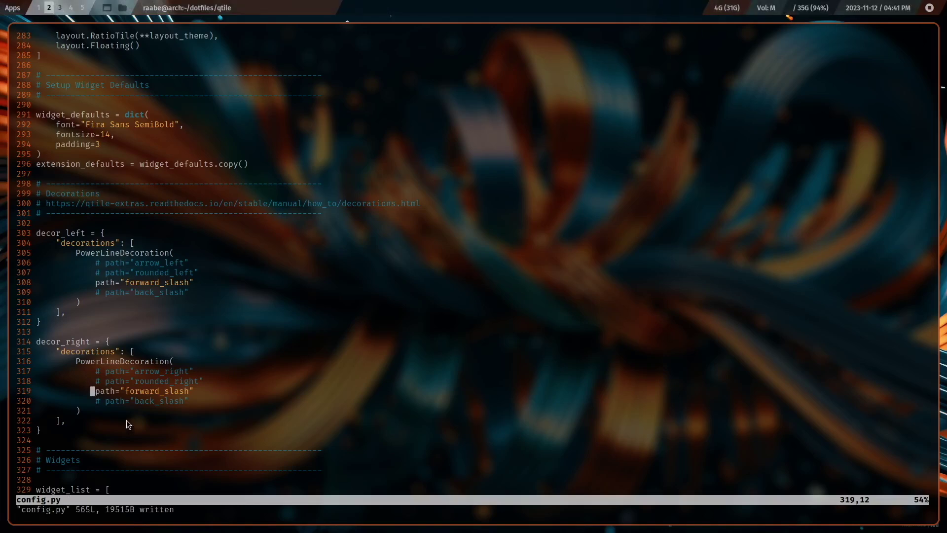
Comment out line 319 and uncomment back_slash for decor_right, then save config.py.
type("i")
type("#")
key("Down")
key("BackSpace")
key("BackSpace")
key("Escape")
type(":w")
key("Return")
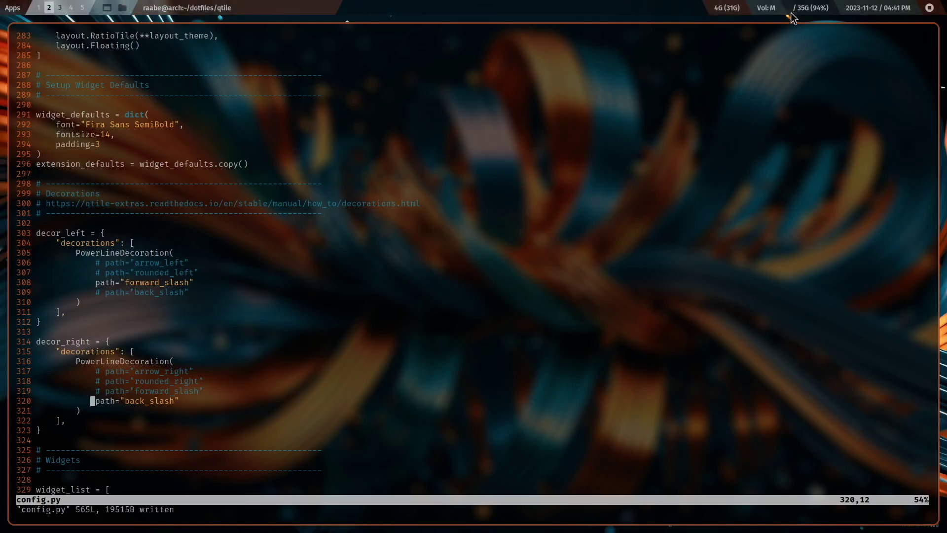
Close the editor, switch to Polybar, move to workspace 3, then restore the Qtile bar.
key("super+q")
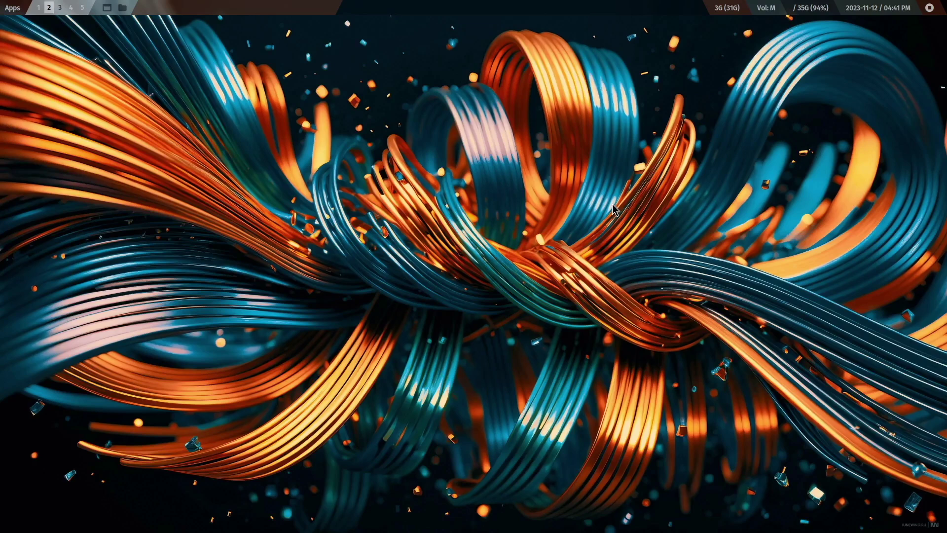
key("super+b")
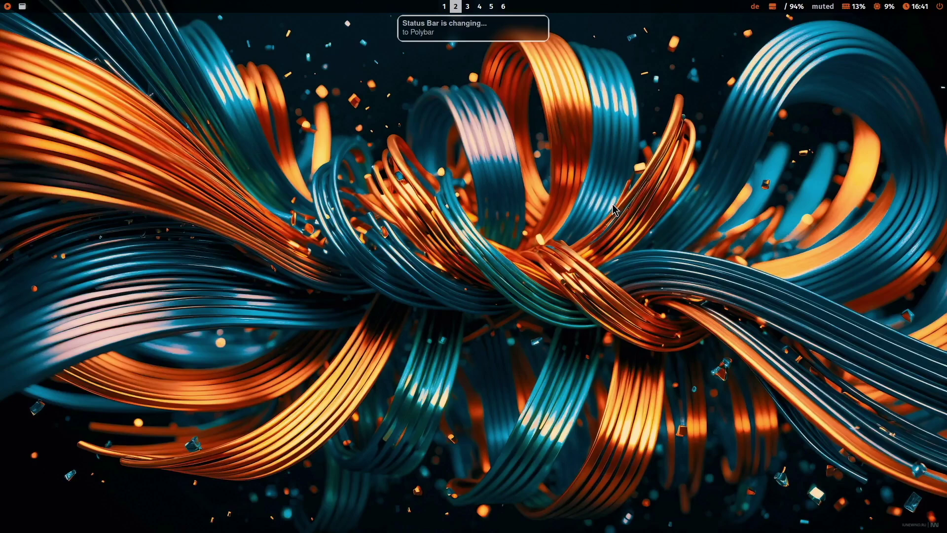
key("super+3")
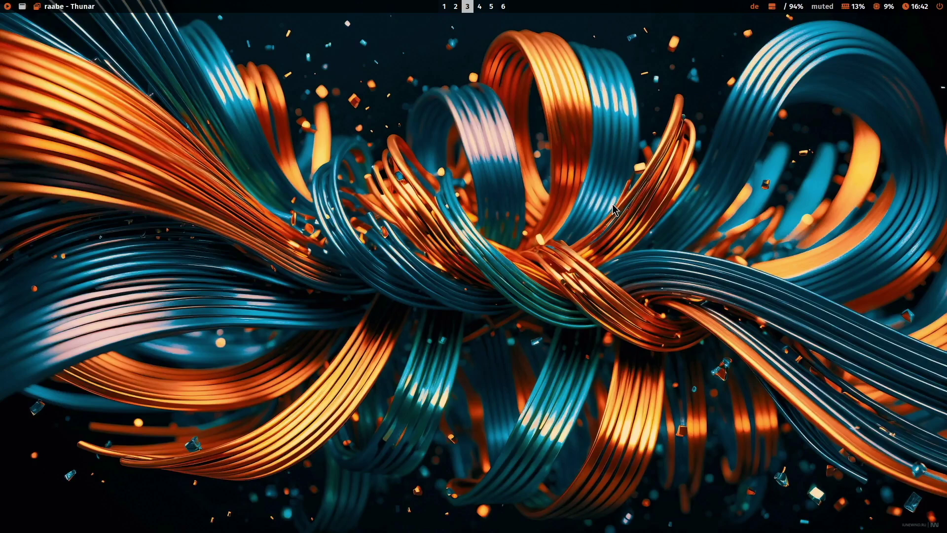
key("super+ctrl+s")
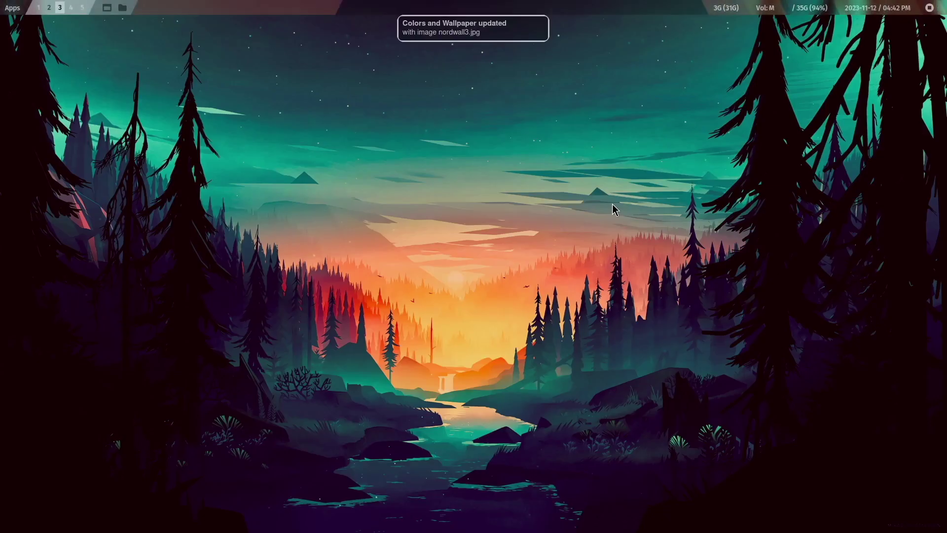
Open and close a terminal and the launcher, then load the liquid1.jpg wallpaper and colour scheme.
key("super+Return")
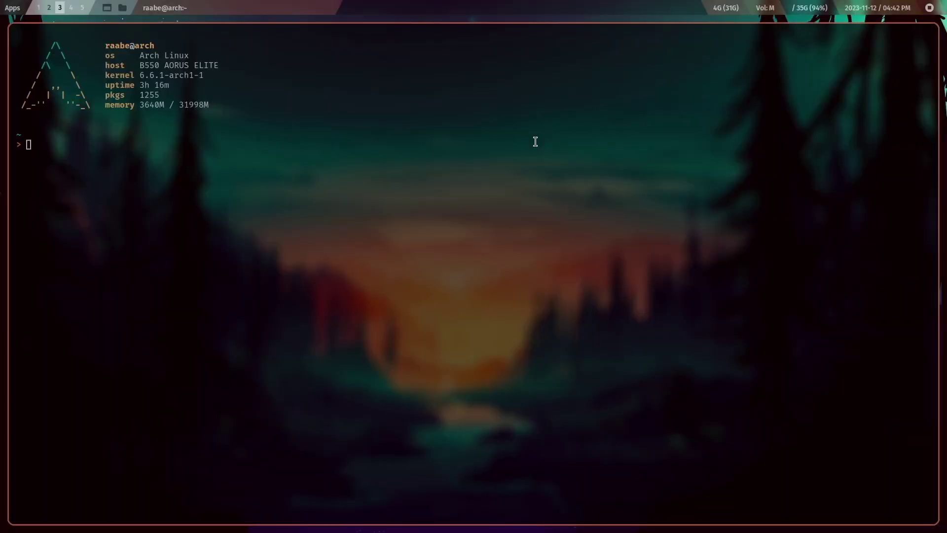
key("super+d")
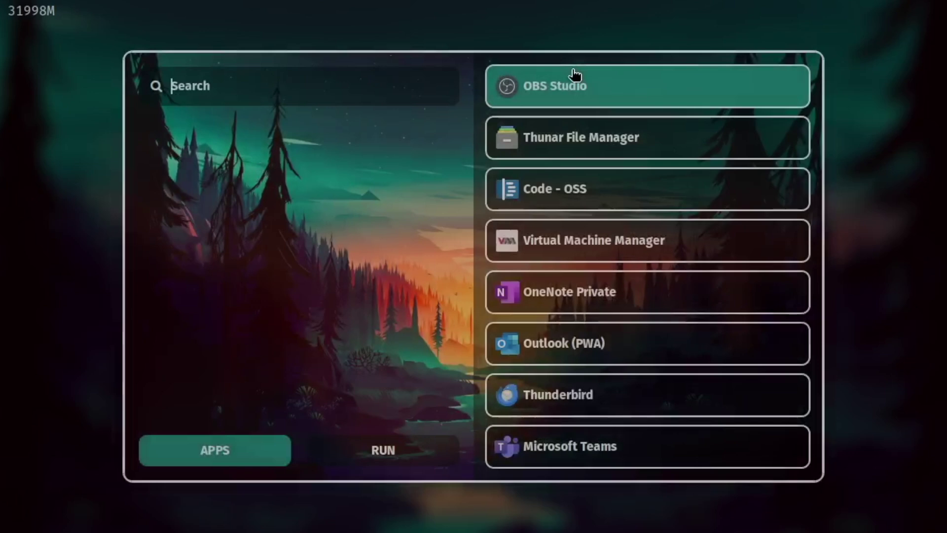
key("Down")
key("Down")
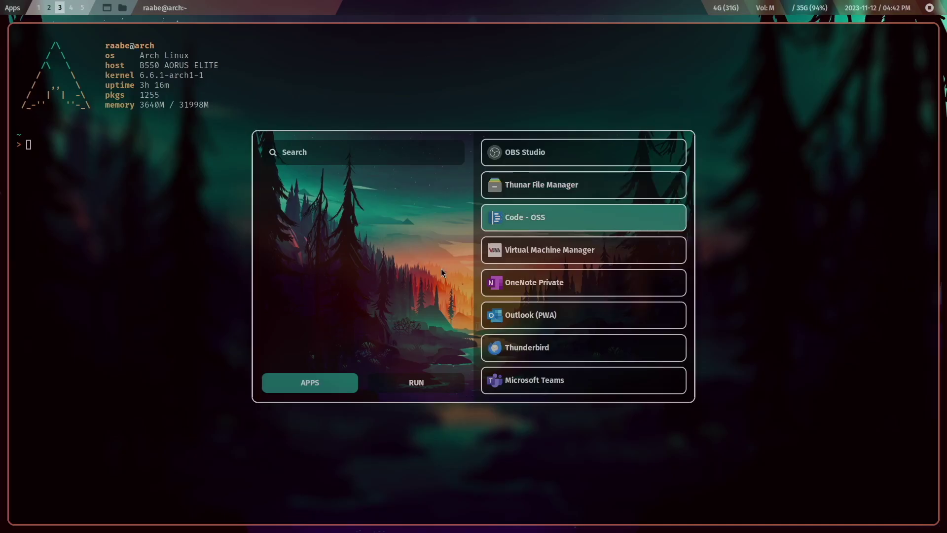
key("Return")
key("super+q")
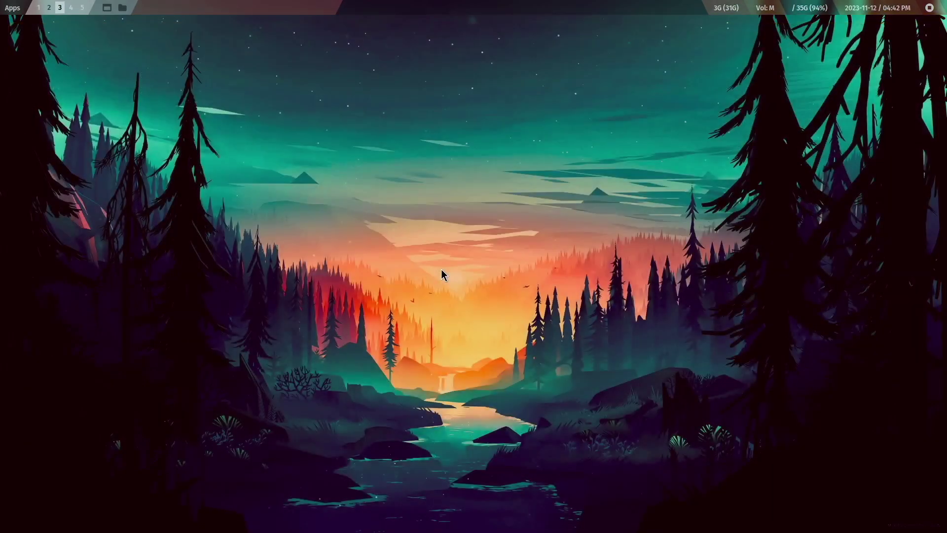
key("super+w")
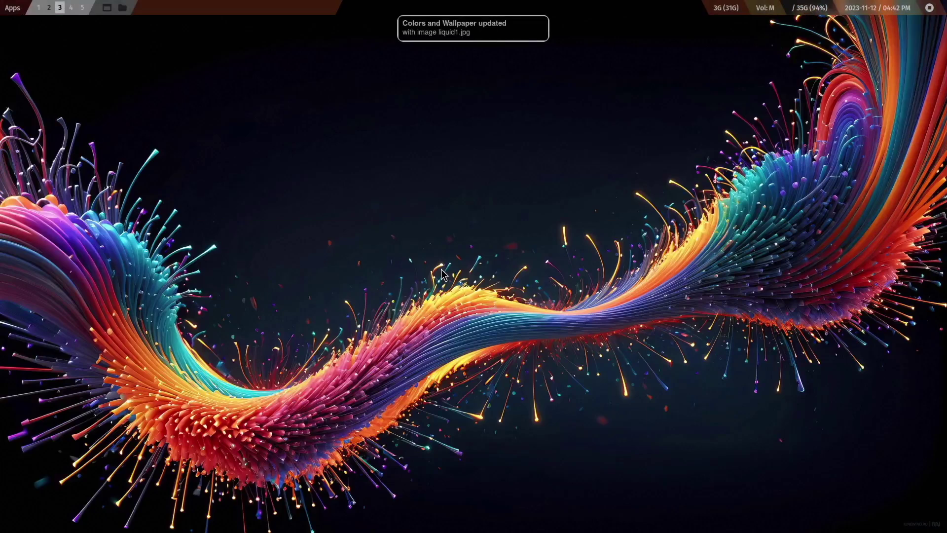
Launch Thunar File Manager from the app launcher and close it again.
key("super+ctrl+Return")
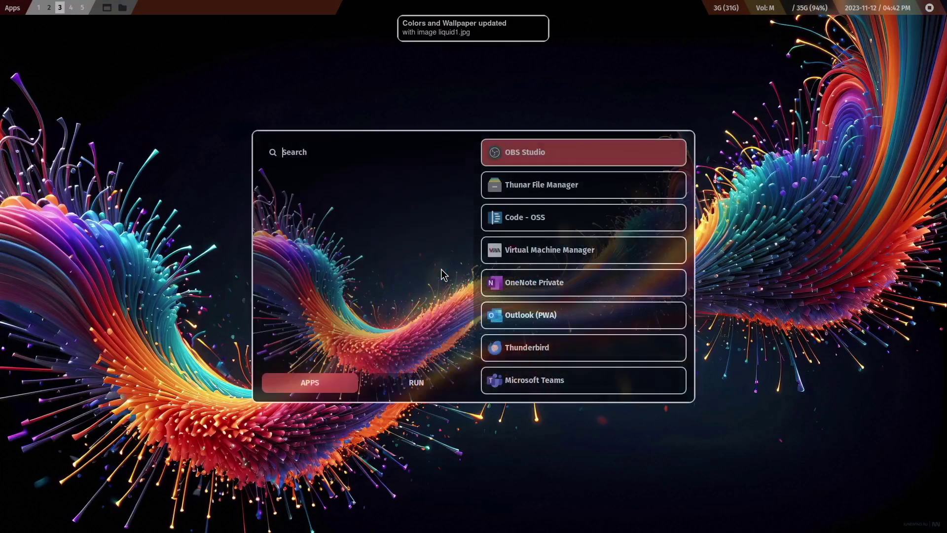
key("Down")
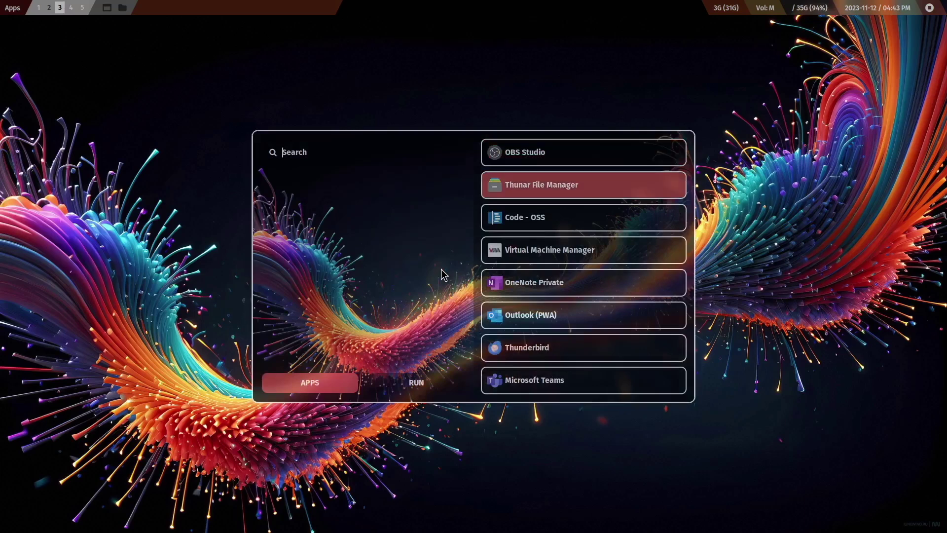
key("Return")
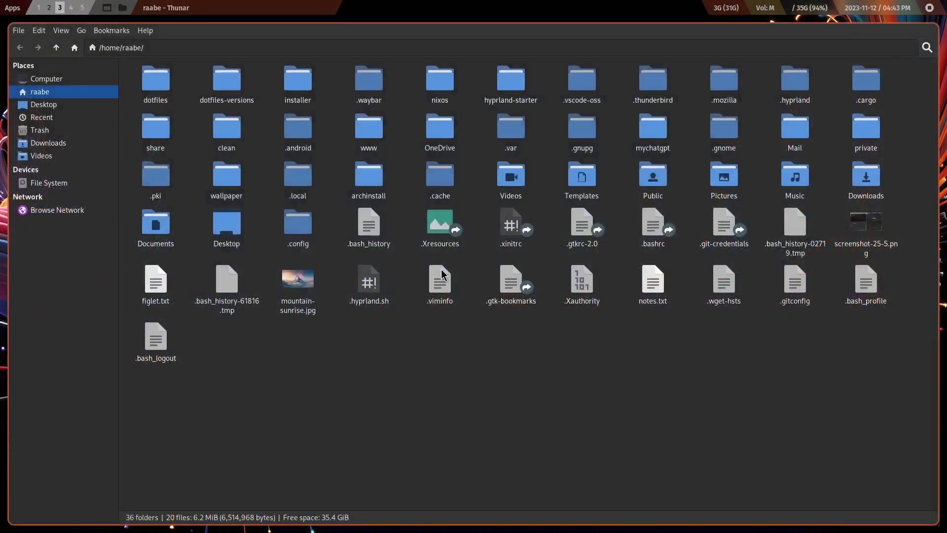
key("super+q")
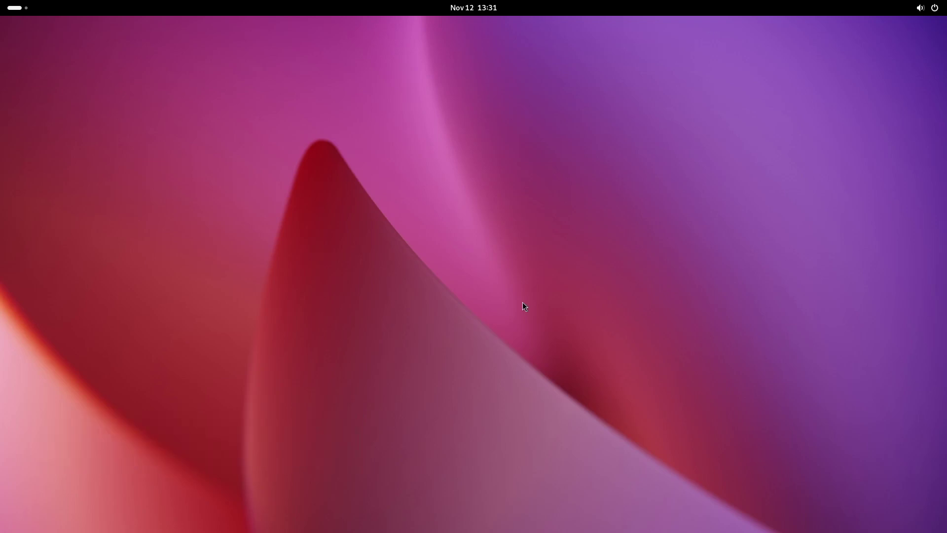
Open Console from the GNOME app grid and run sudo pacman -S git.
left_click(29, 8)
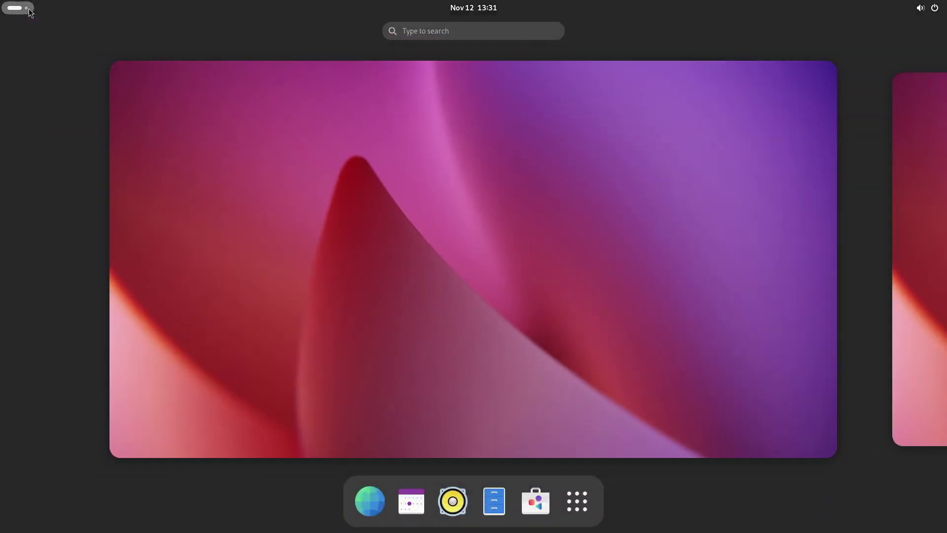
left_click(576, 501)
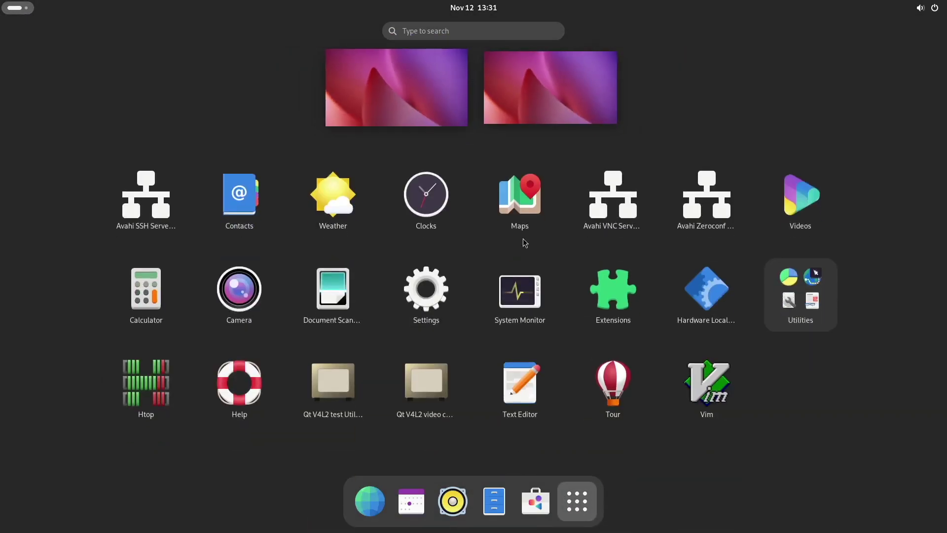
type("cons")
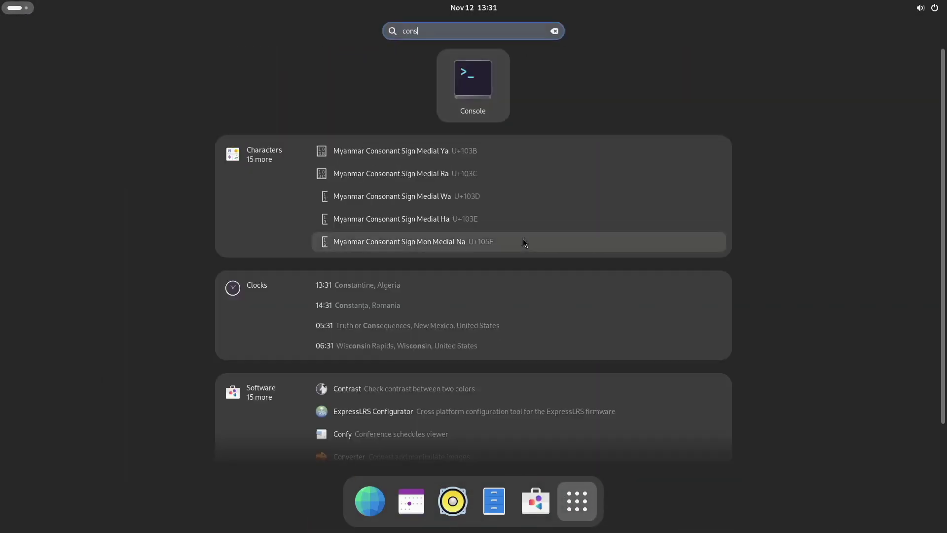
left_click(486, 119)
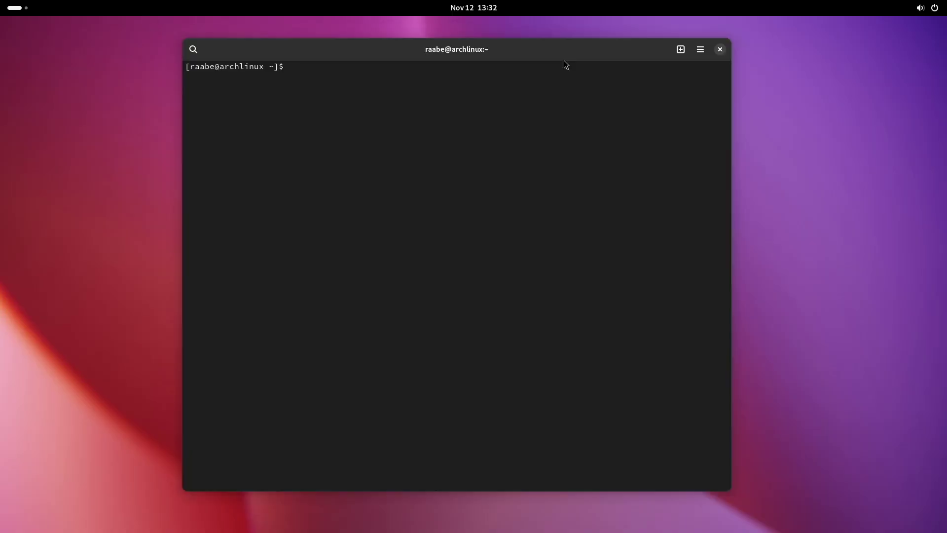
type("sudo pacman -S git")
key("Return")
key("Return")
key("Return")
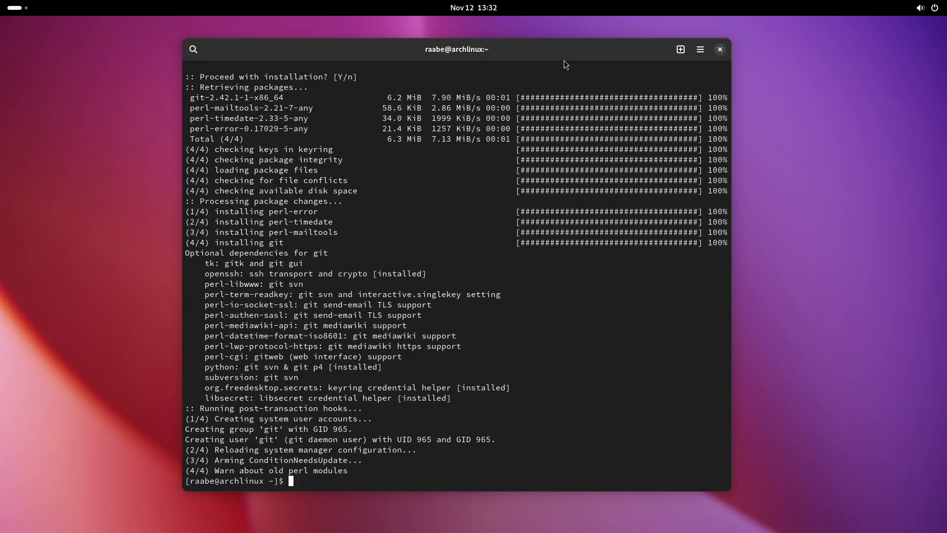
Change into Downloads and git clone the pasted dotfiles GitLab repository address.
type("cd Dow")
key("Tab")
key("Return")
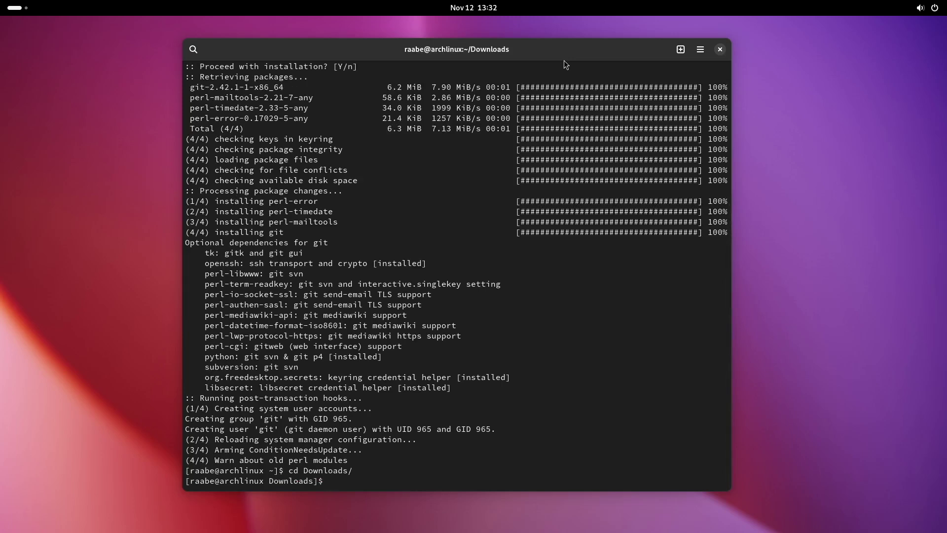
type("git clone")
type("https://gitlab.com/stephan-raabe/dotfiles.git")
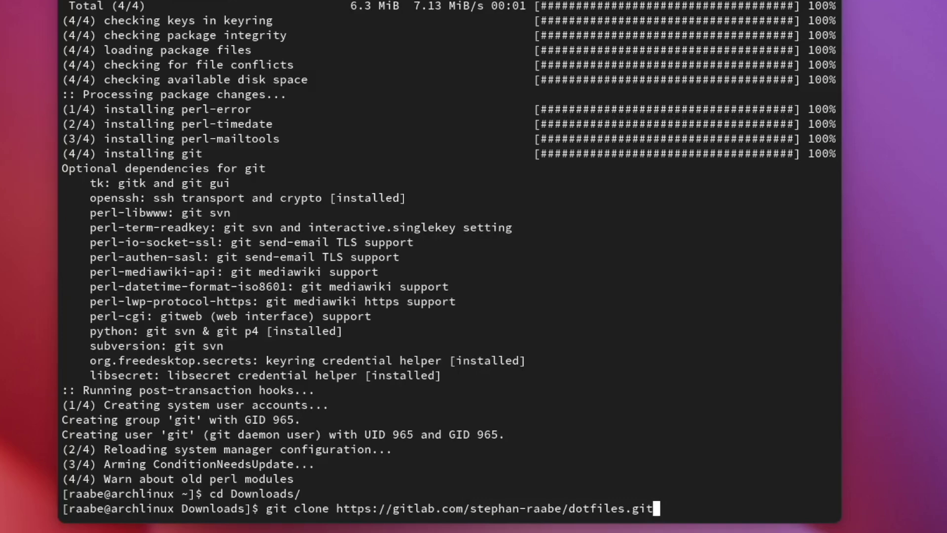
key("Return")
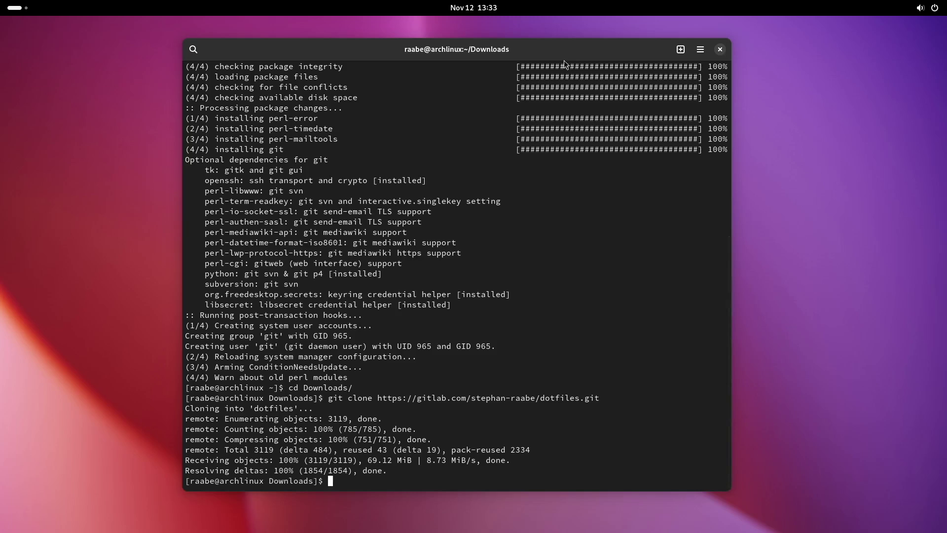
Change into the dotfiles folder and list its contents with ls.
type("cd dot")
key("Tab")
key("Return")
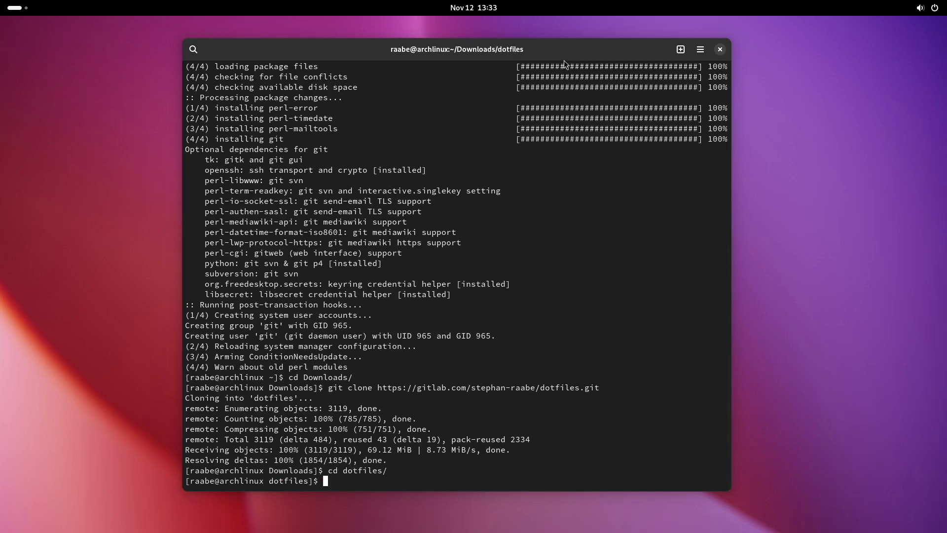
type("ls")
key("Return")
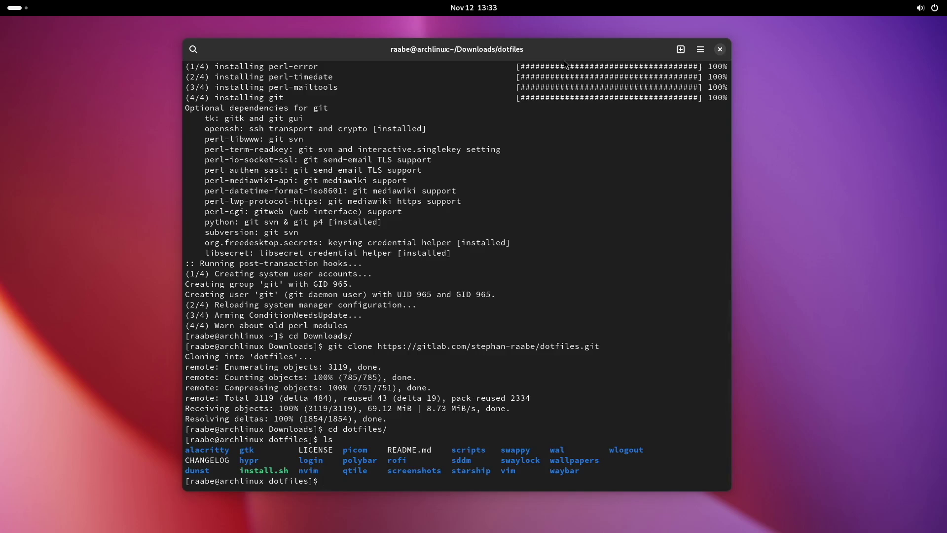
Run ./install.sh and answer y to start the dotfiles 2.5 installation.
type("./install.sh")
key("Tab")
key("Return")
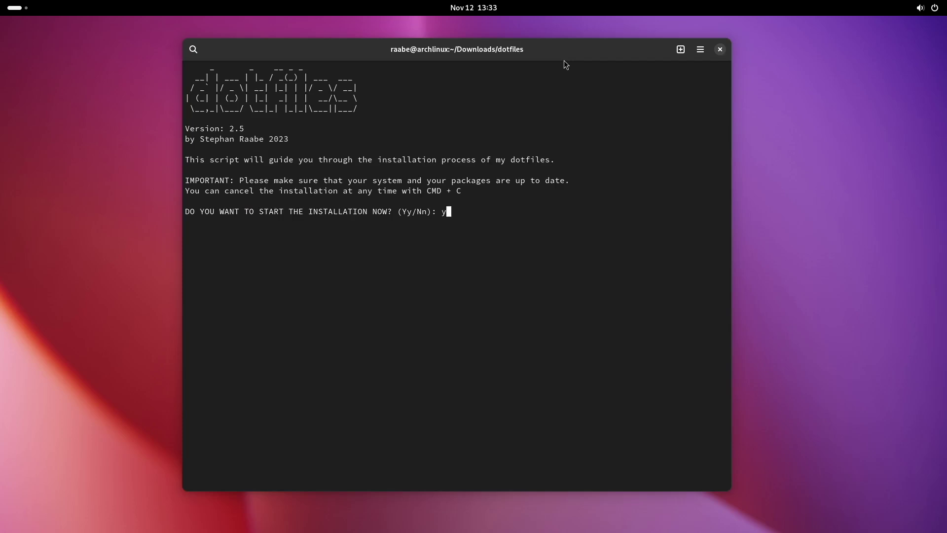
type("y")
key("Return")
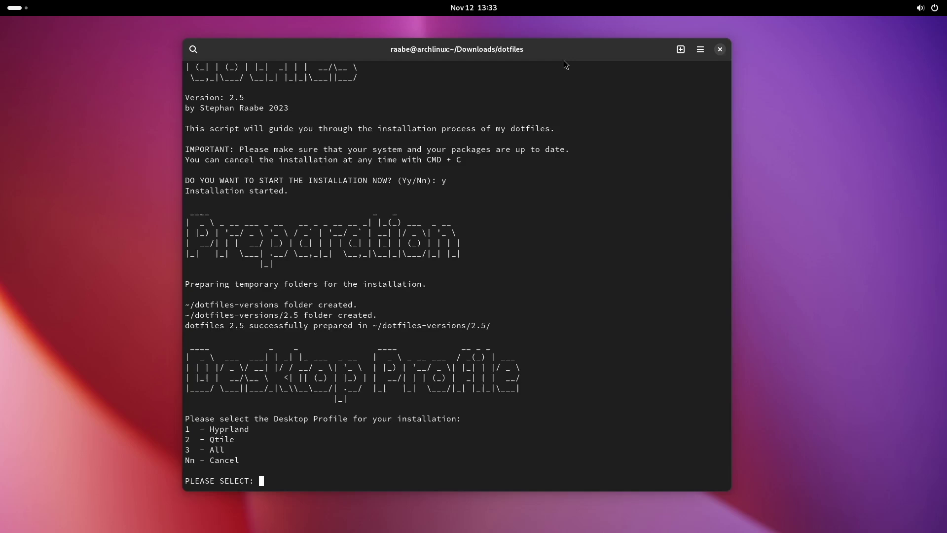
Choose profile 1 (Hyprland) and accept installing the missing go dependency.
type("1")
key("Return")
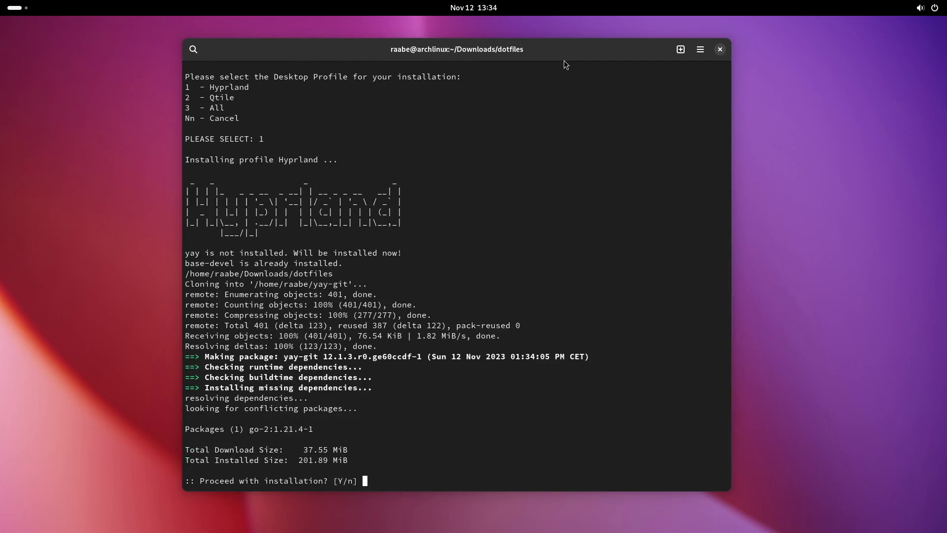
key("Return")
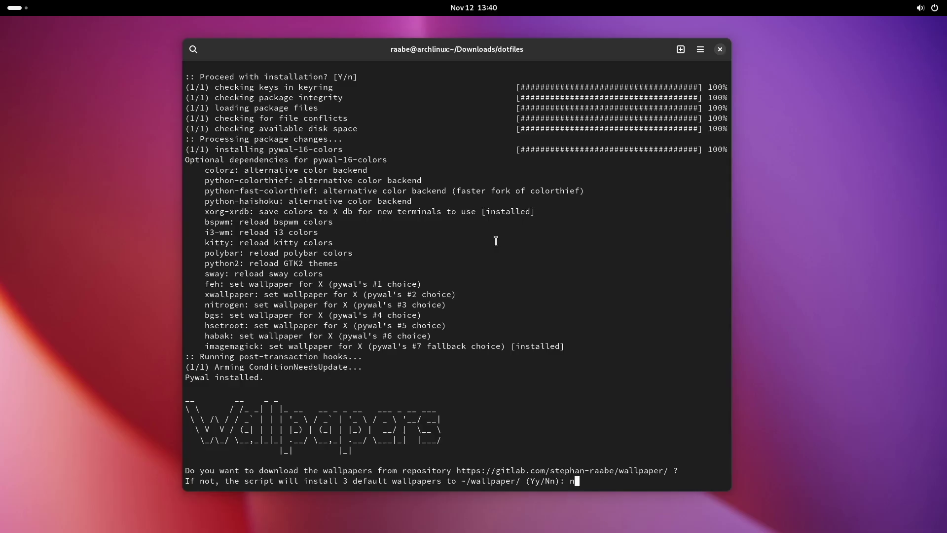
Decline the full wallpaper collection, deactivate the display manager and install the tty login issue.
key("Return")
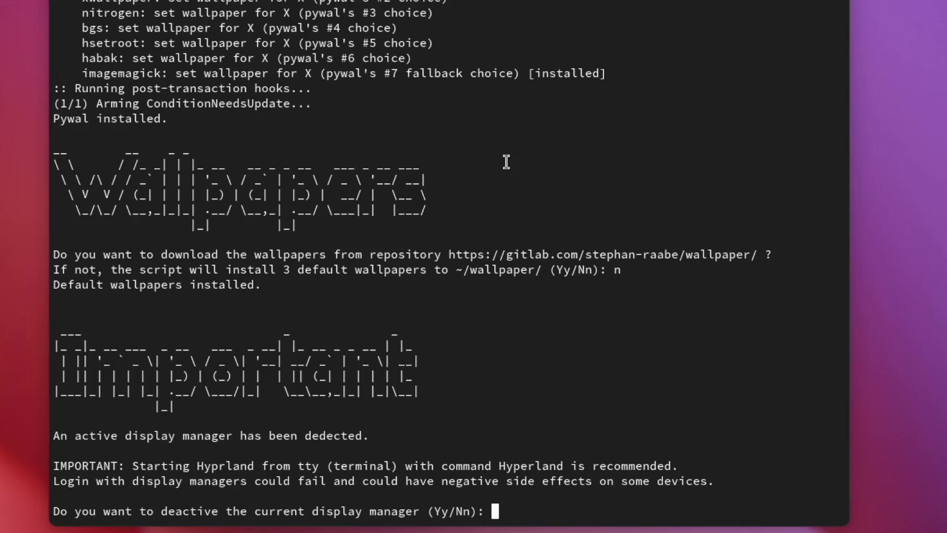
type("y")
key("Return")
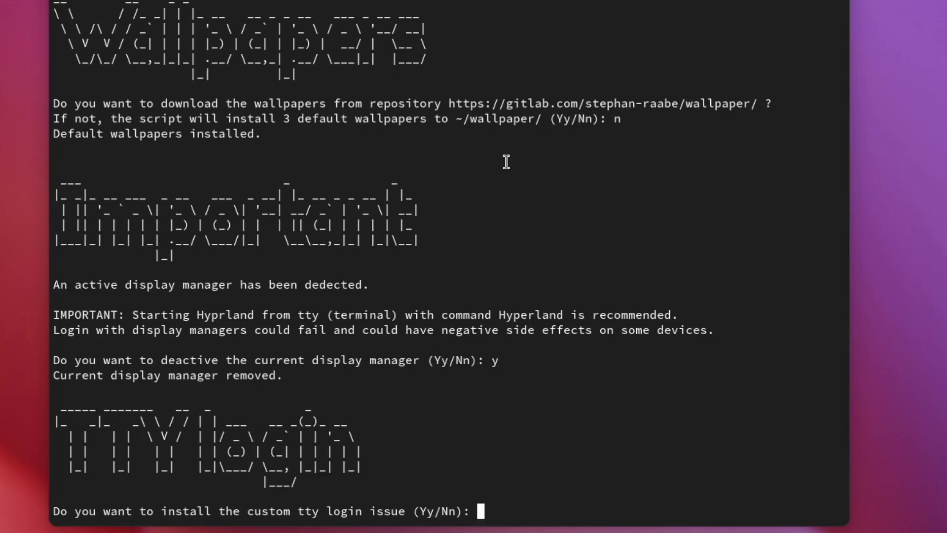
type("y")
key("Return")
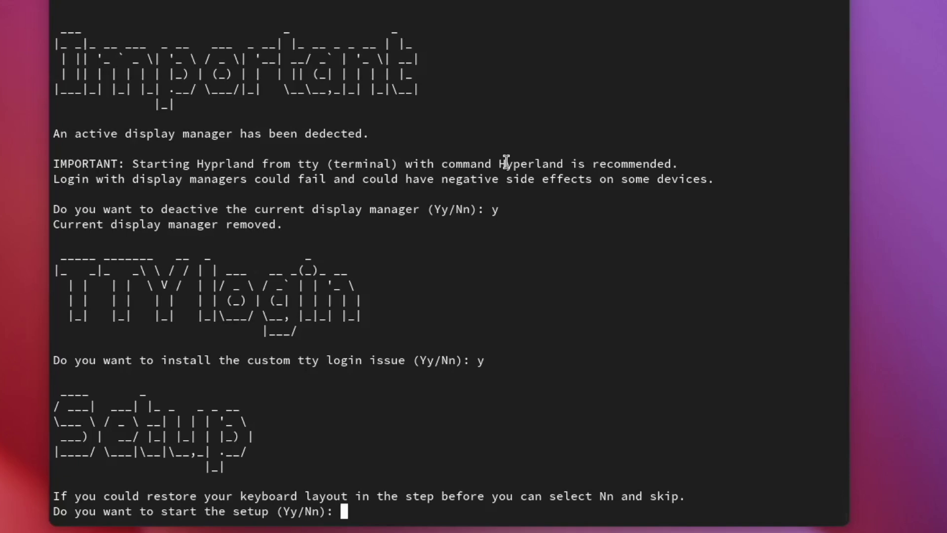
Start the keyboard setup and set the keyboard layout to de.
type("y")
key("Return")
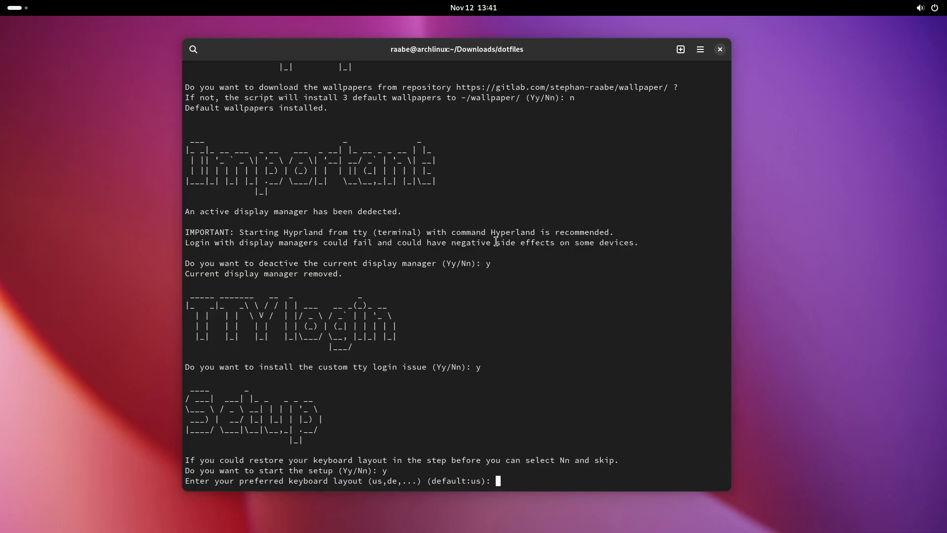
type("de")
key("Return")
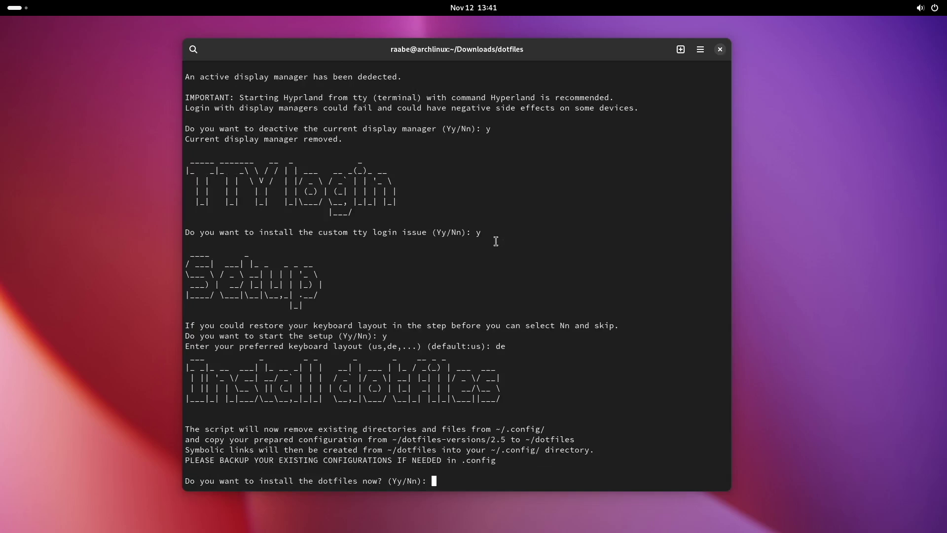
Open Files at Home and browse into dotfiles-versions/2.5/hypr/conf.
left_click(19, 9)
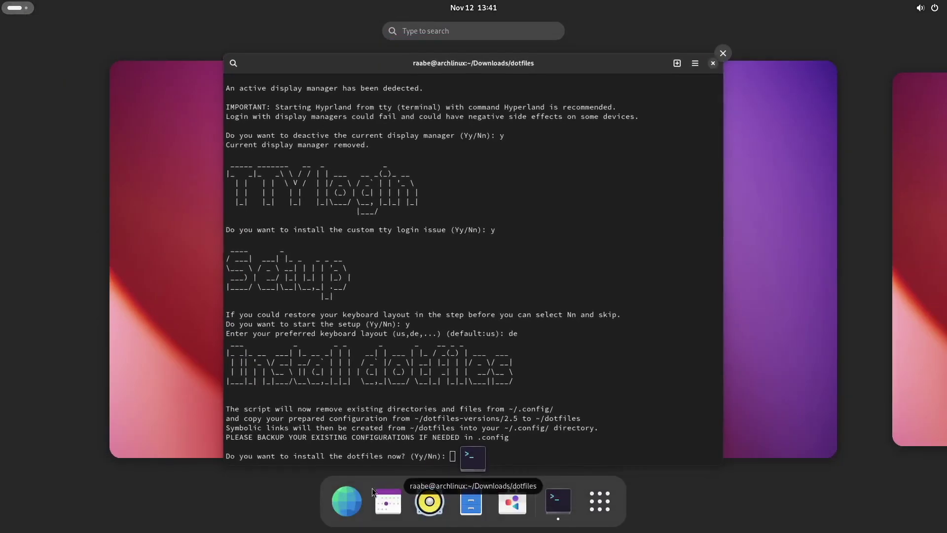
left_click(463, 499)
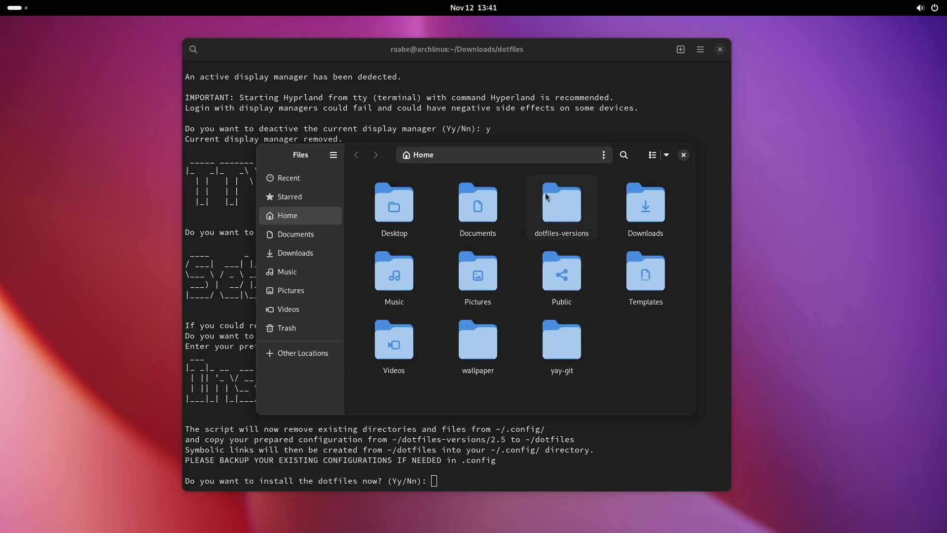
double_click(568, 209)
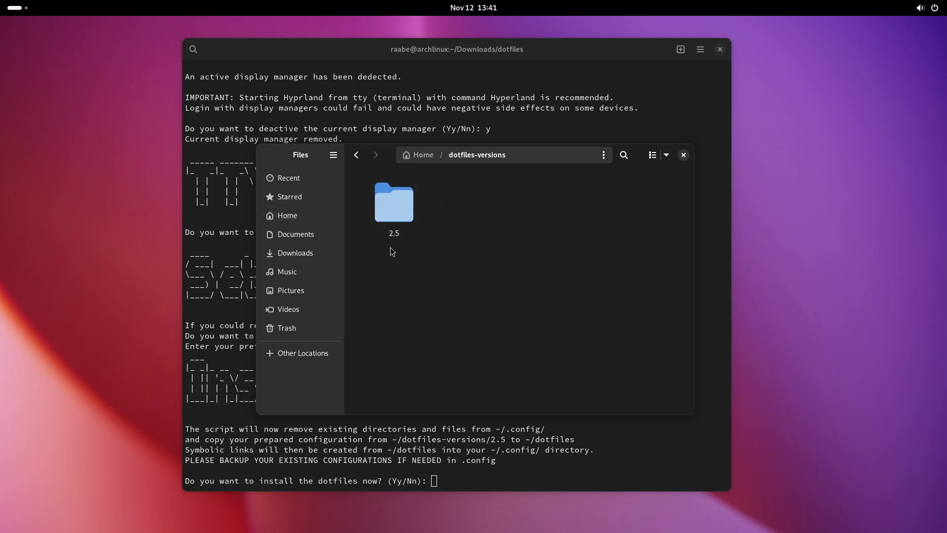
double_click(396, 213)
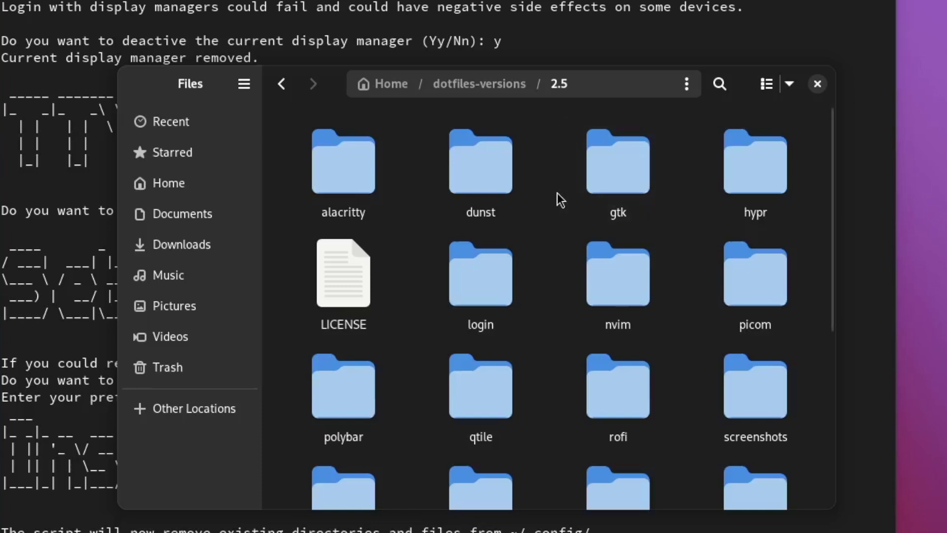
double_click(762, 182)
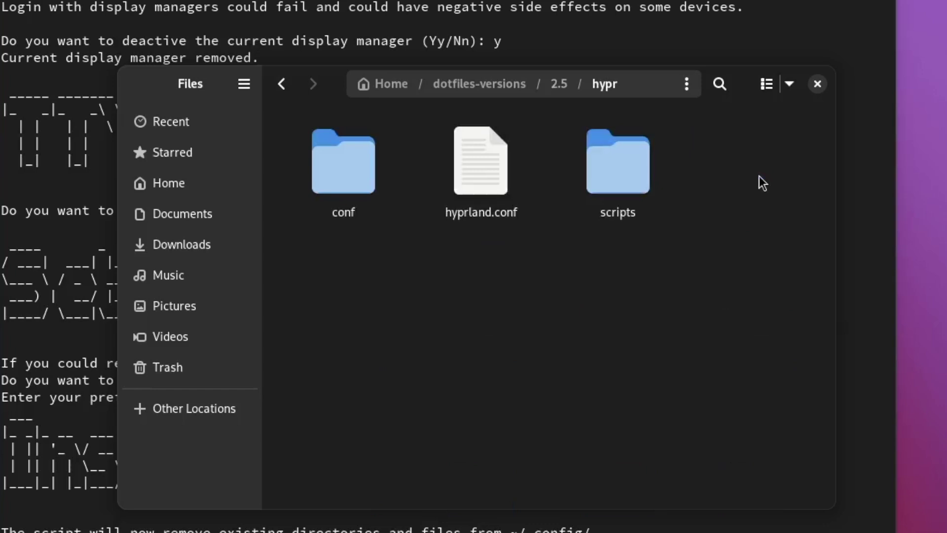
double_click(329, 170)
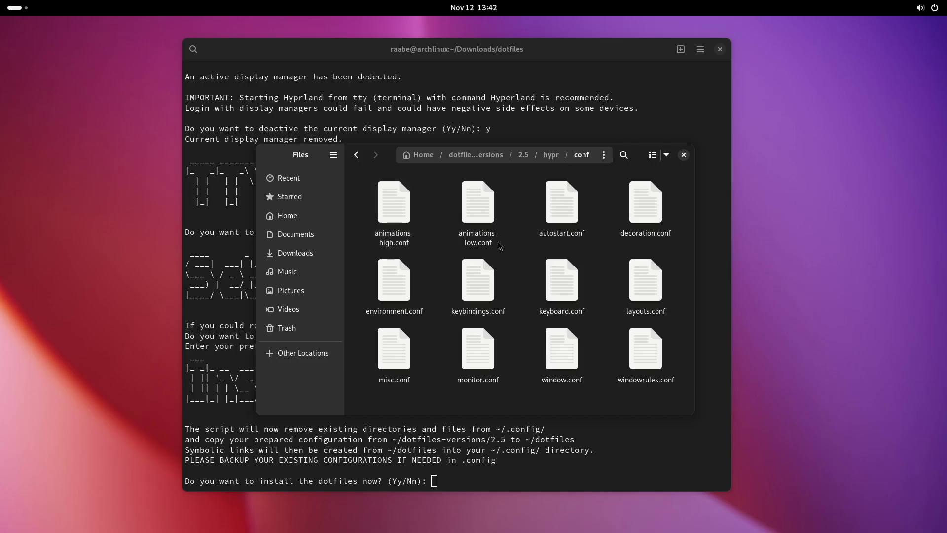
In monitor.conf, comment out the preferred line, uncomment the 1920x1080 line, and save.
right_click(480, 358)
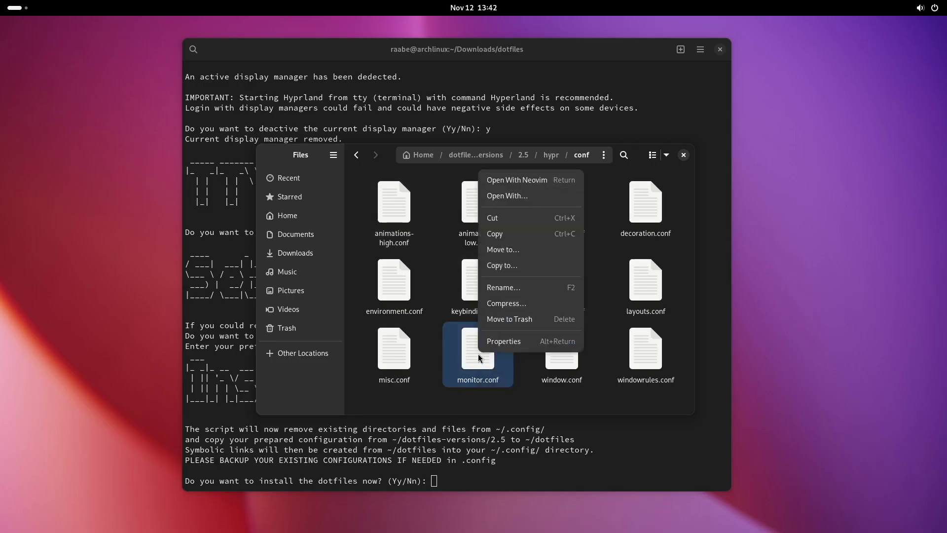
left_click(537, 199)
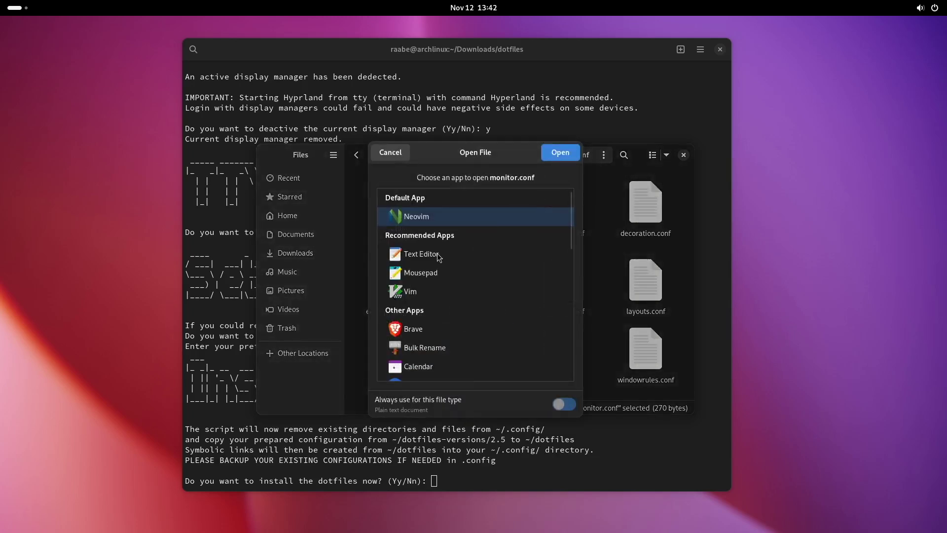
double_click(420, 254)
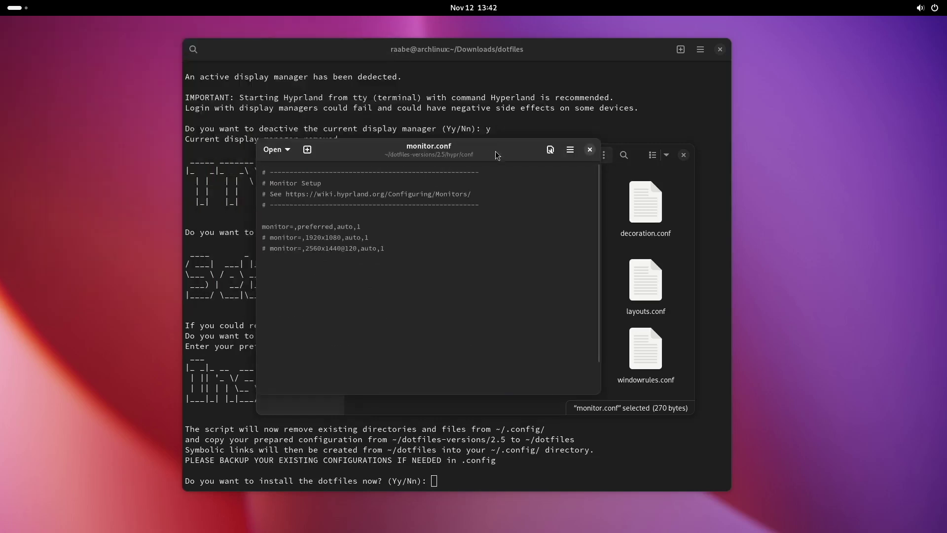
left_click(270, 228)
left_click(263, 228)
type("#")
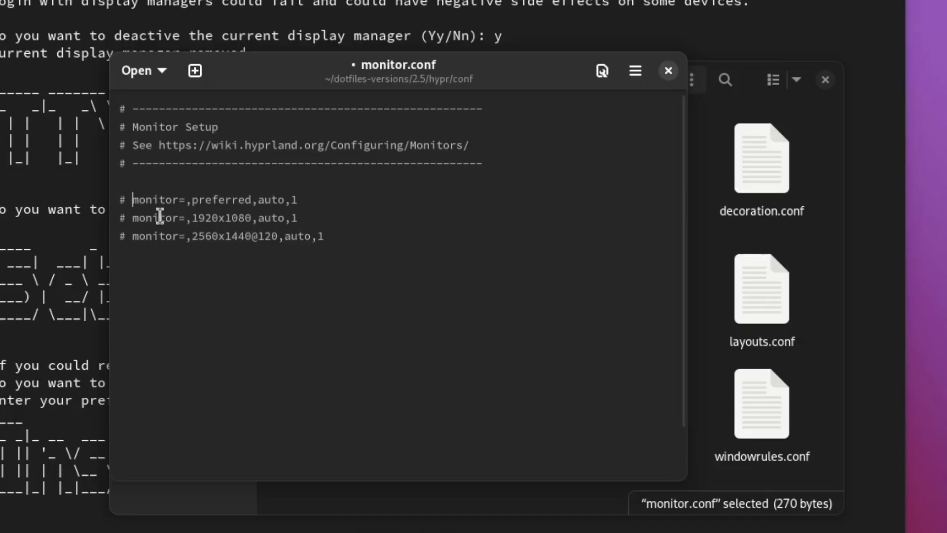
key("Down")
key("BackSpace")
key("BackSpace")
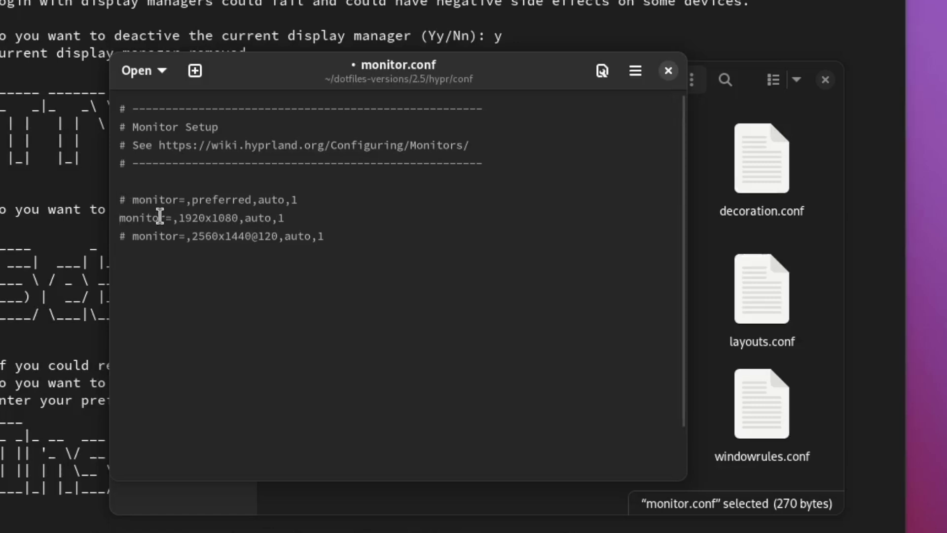
key("ctrl+s")
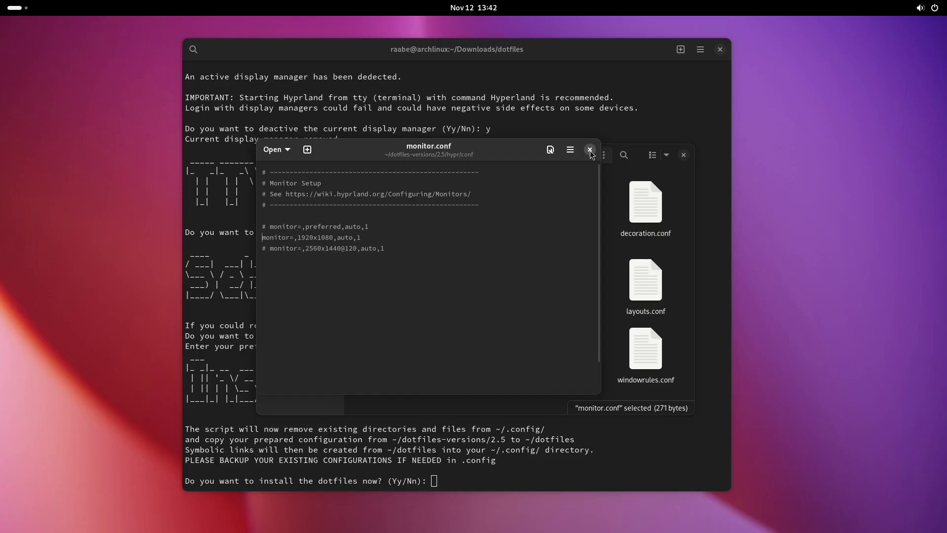
left_click(669, 71)
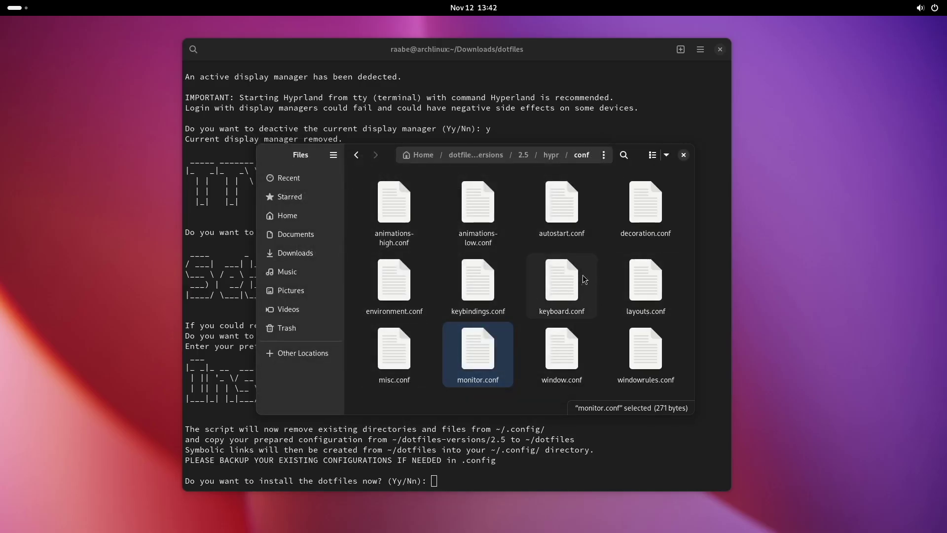
Review keyboard.conf in Text Editor, then close the editor and file manager.
right_click(565, 285)
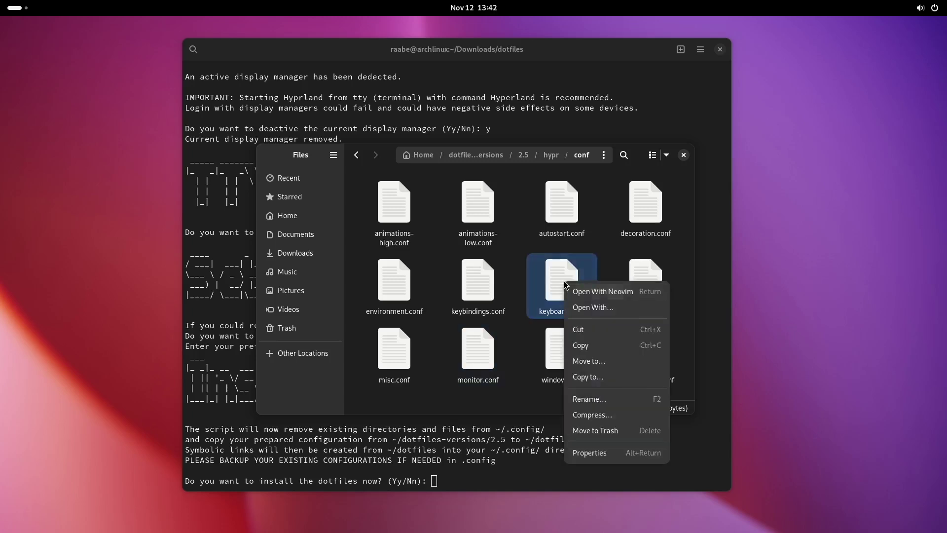
left_click(593, 307)
left_click(434, 258)
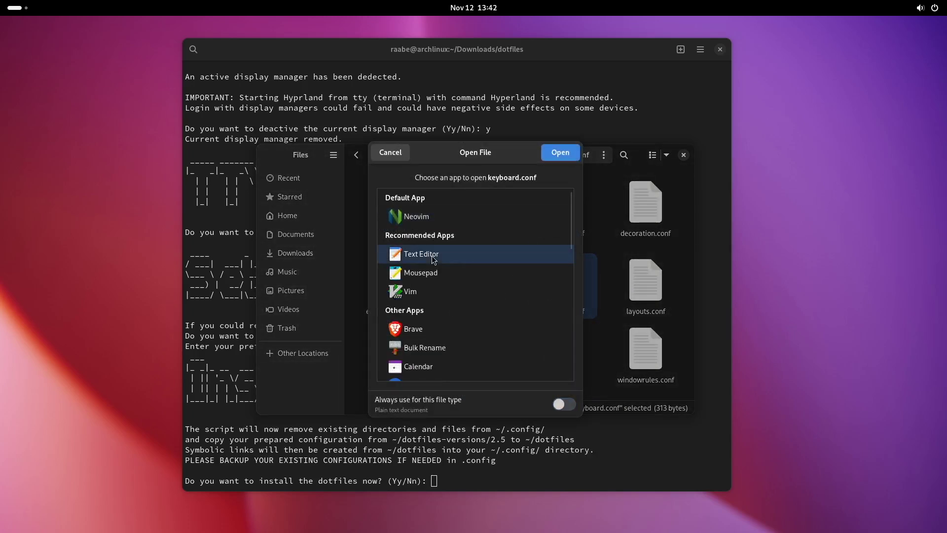
left_click(561, 152)
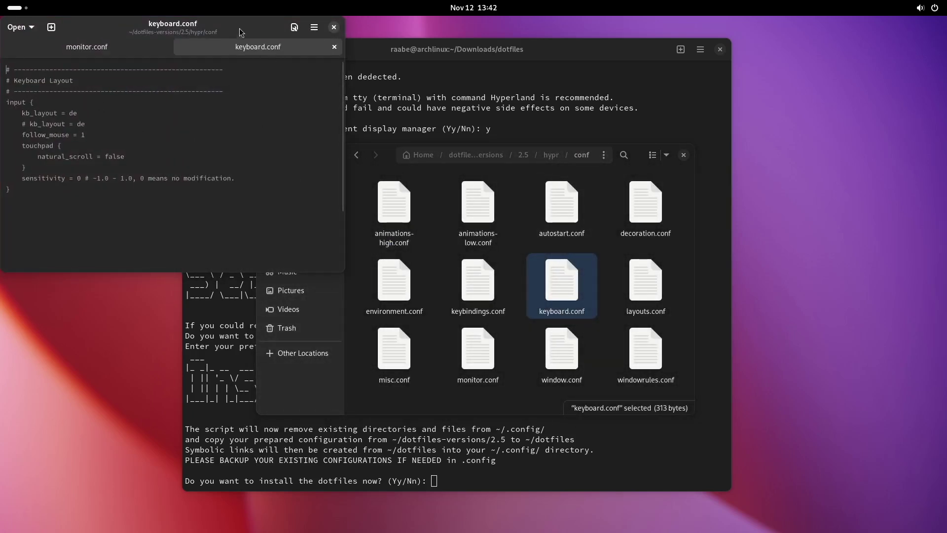
left_click_drag(243, 28, 388, 108)
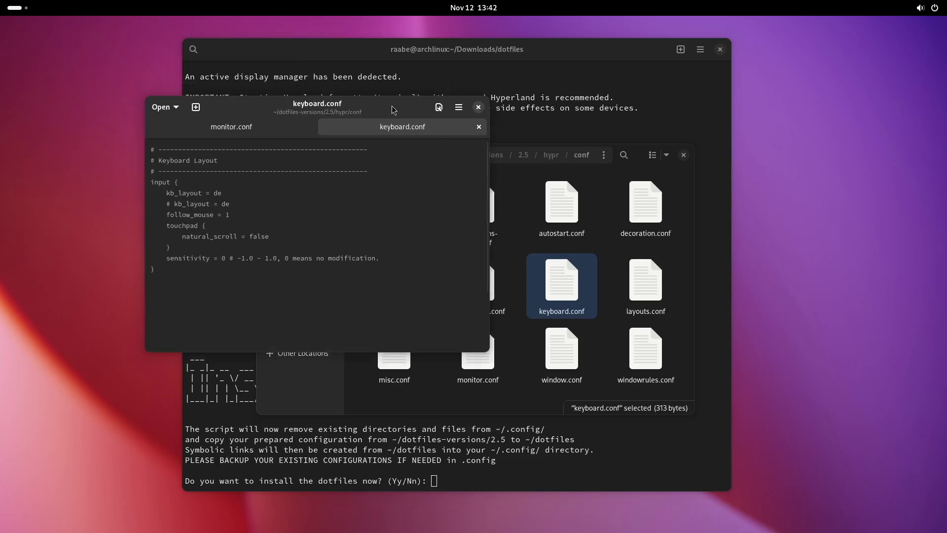
left_click(478, 108)
left_click(683, 154)
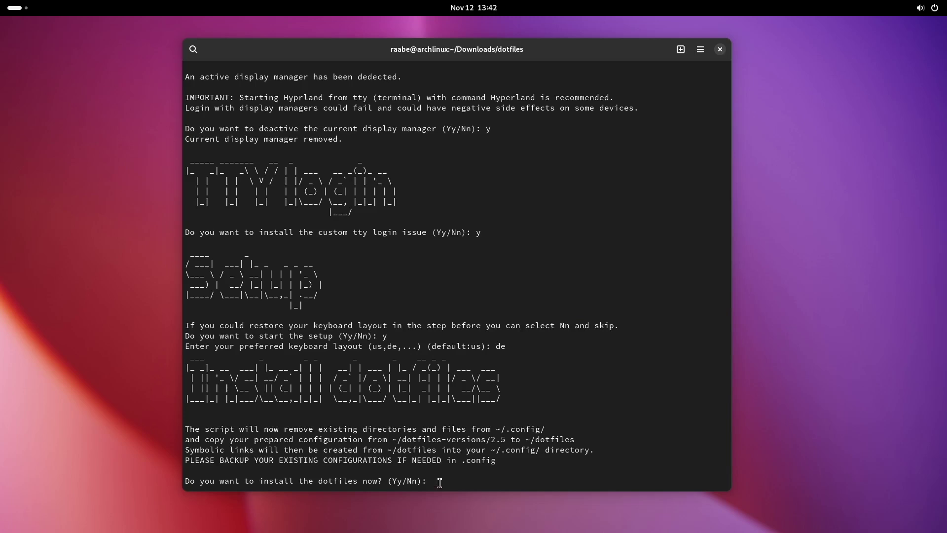
Answer y to install the dotfiles, then enter reboot to restart.
type("y")
key("Return")
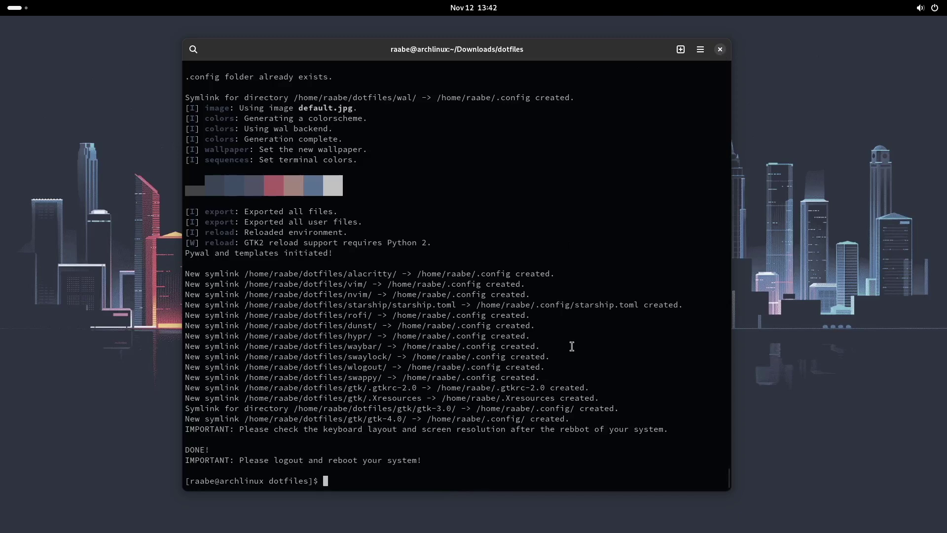
type("reboot")
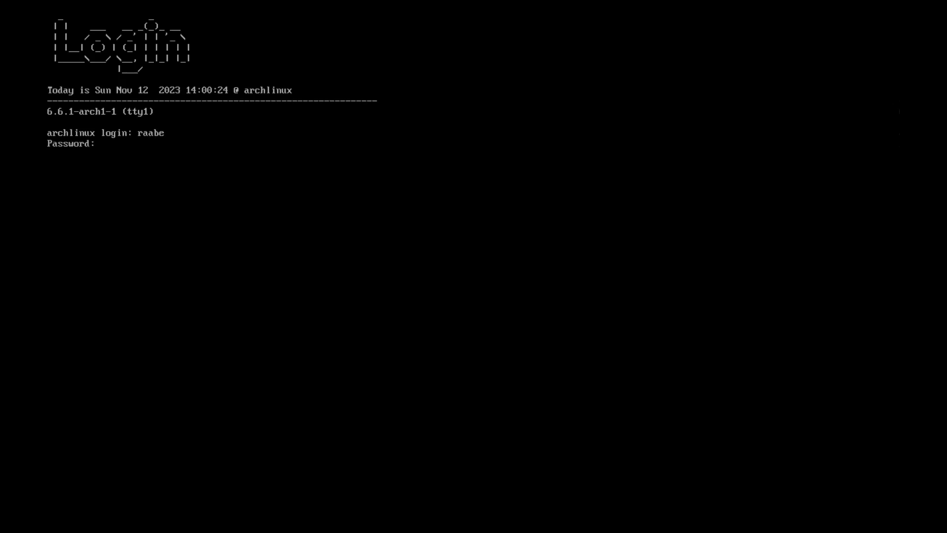
key("Return")
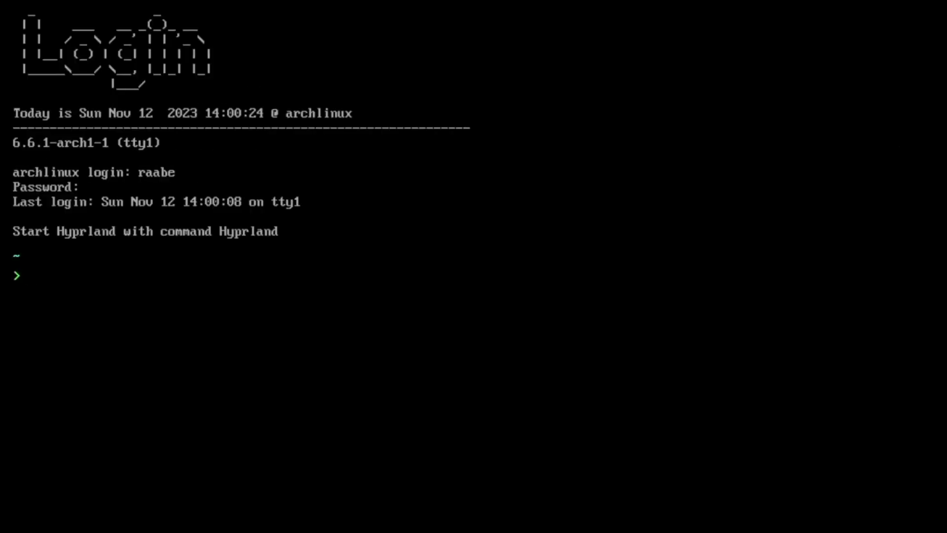
Log in at the tty and start Hyprland with the Hyprland command.
type("Hyprland")
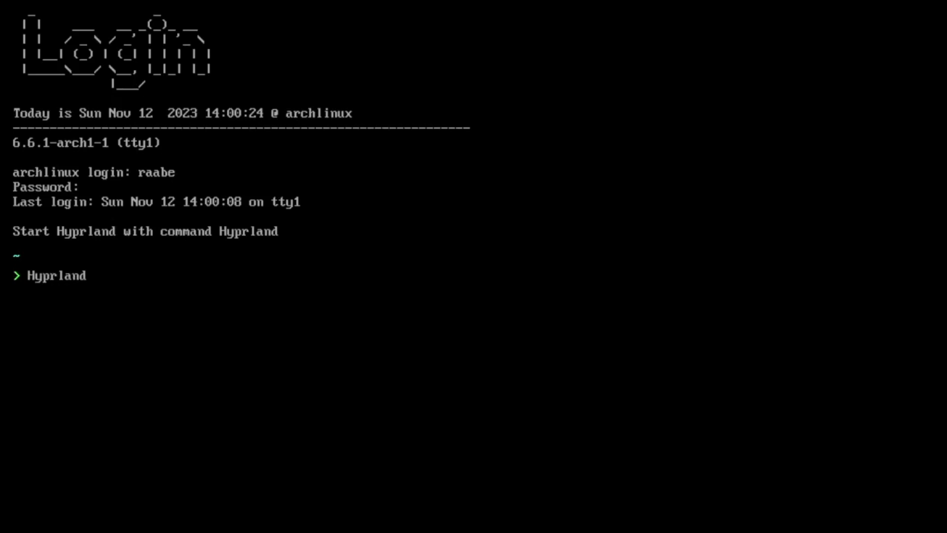
key("Return")
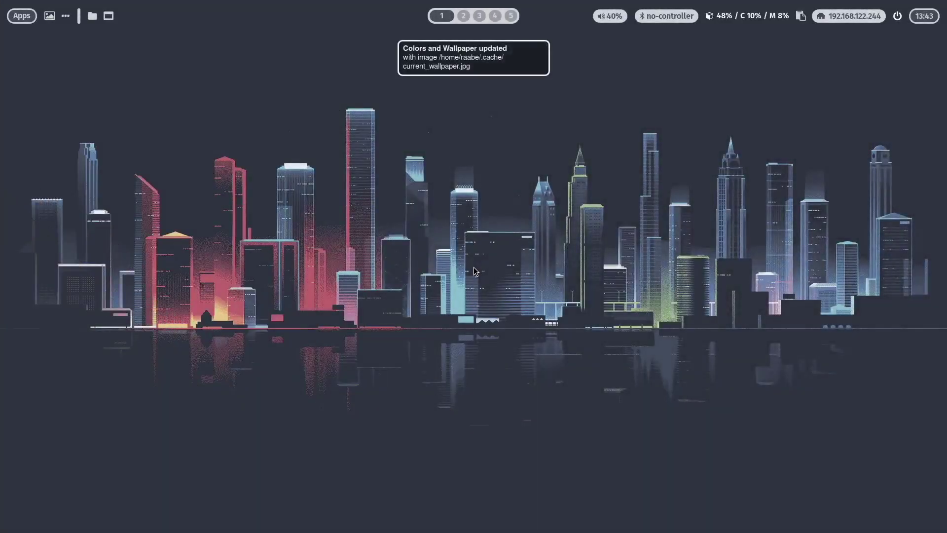
Launch a terminal window on the first workspace with the Super+Enter keybinding.
key("super+Return")
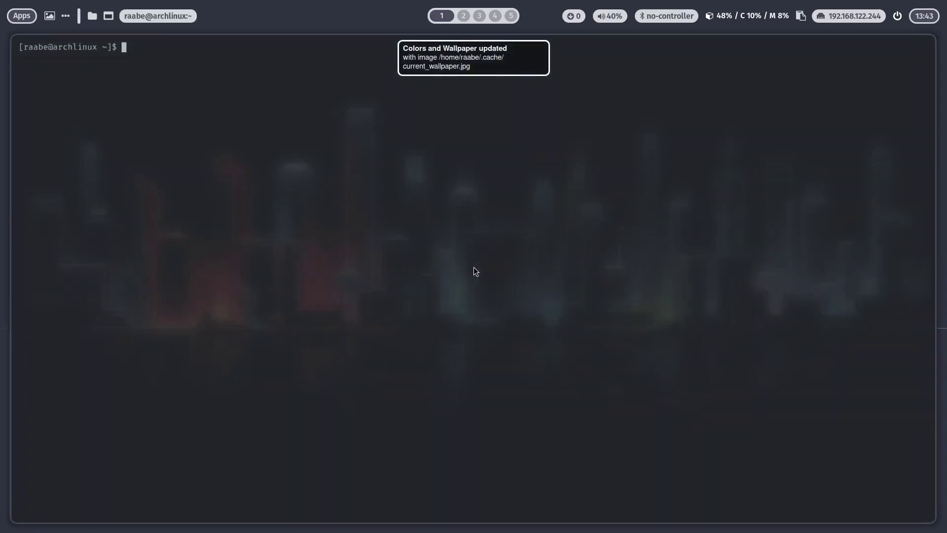